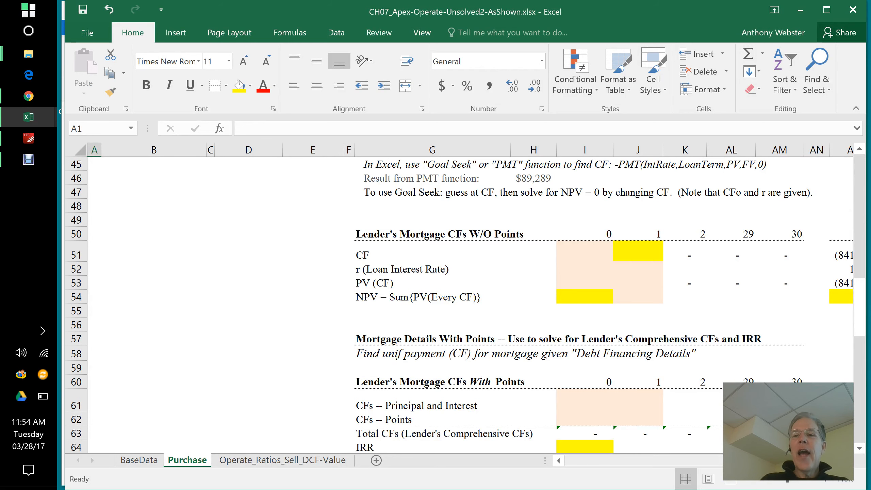
Step: Review the debt financing details, the cash flow diagram and the lender's mortgage cash flow table without points on the Purchase sheet
{"action": "left_click_drag", "start_coordinate": [860, 329], "coordinate": [867, 295]}
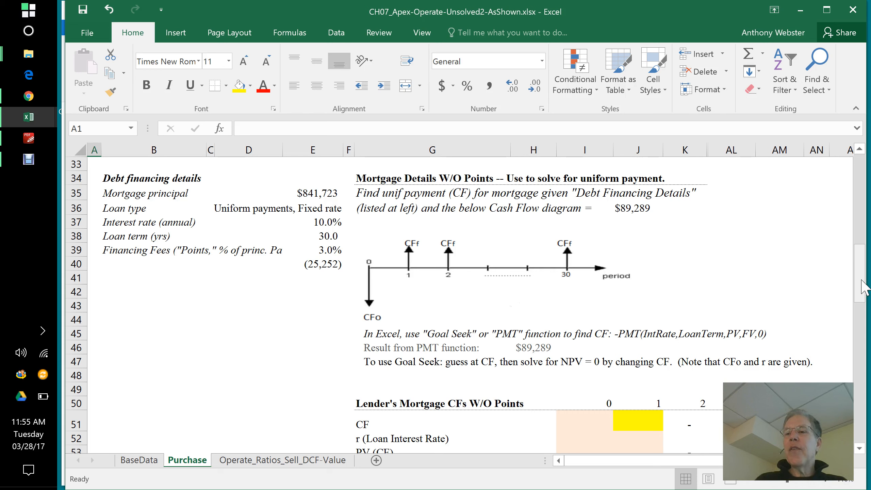
{"action": "left_click_drag", "start_coordinate": [862, 279], "coordinate": [865, 300]}
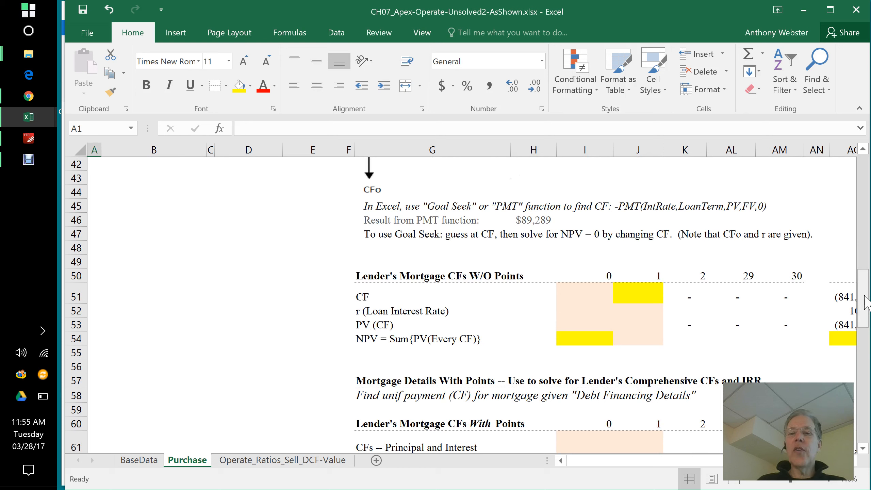
{"action": "left_click_drag", "start_coordinate": [866, 301], "coordinate": [867, 283]}
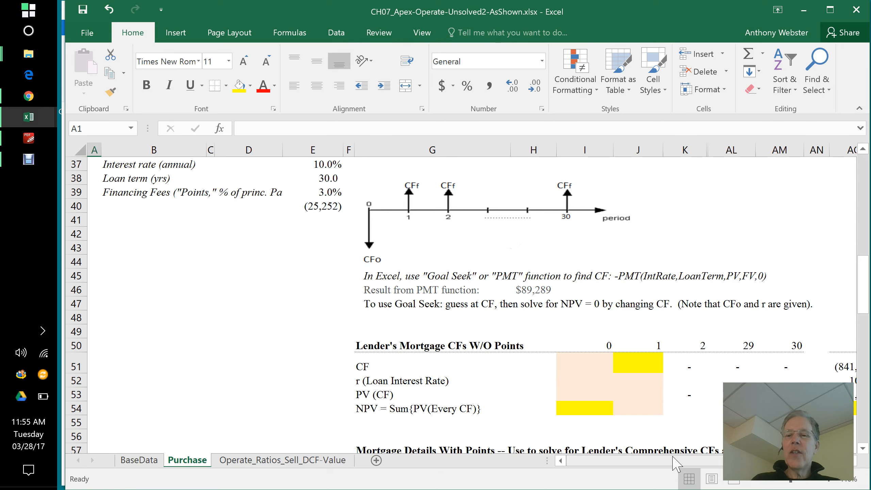
{"action": "left_click_drag", "start_coordinate": [682, 461], "coordinate": [653, 479]}
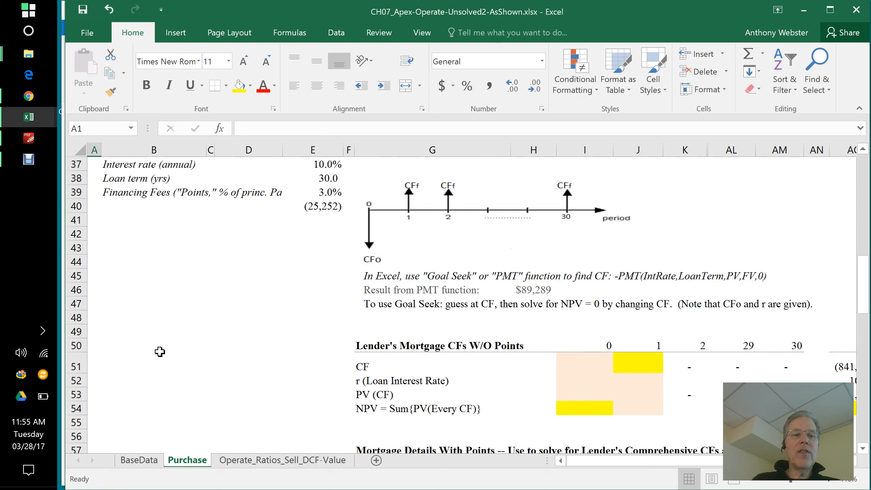
{"action": "left_click", "coordinate": [78, 344]}
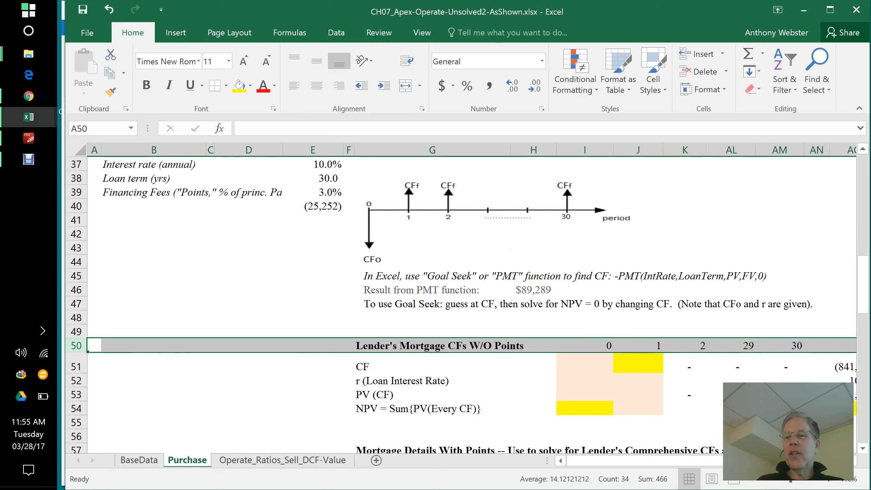
{"action": "left_click", "coordinate": [851, 460]}
{"action": "left_click", "coordinate": [851, 460]}
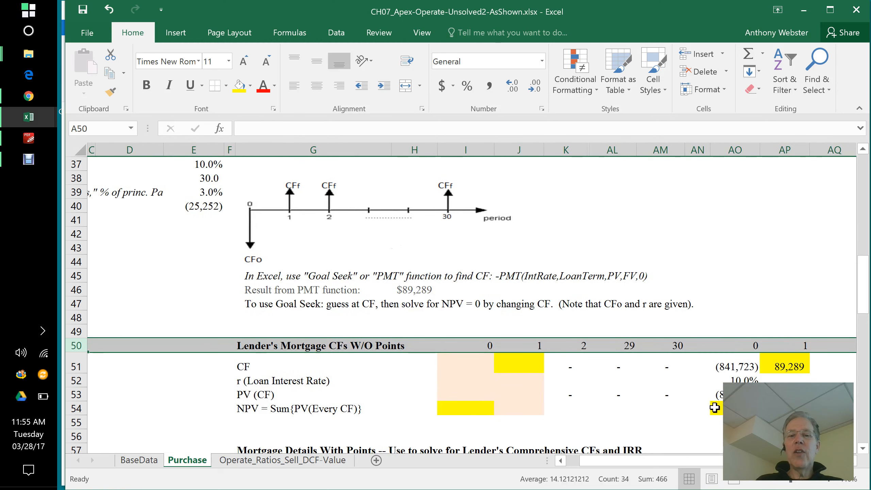
Step: Enter the period 0 cash flow in I51 as the negative mortgage principal with the formula =-MortPrincipal
{"action": "left_click", "coordinate": [489, 368]}
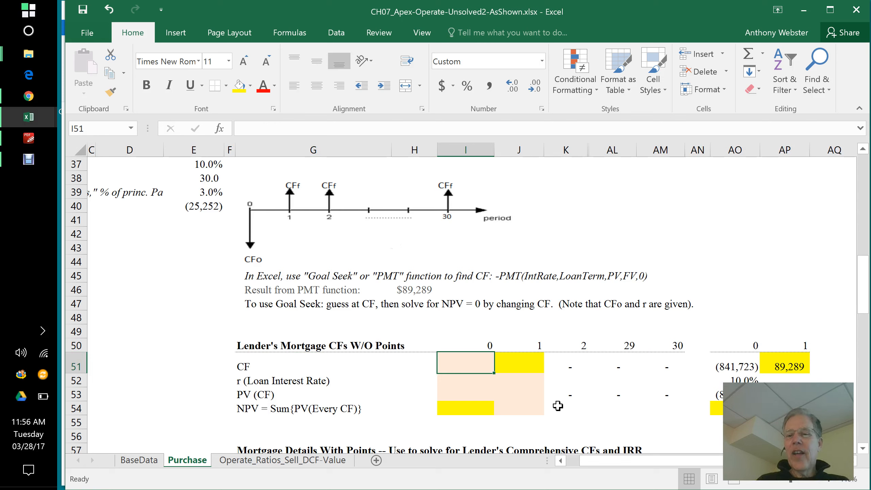
{"action": "type", "text": "="}
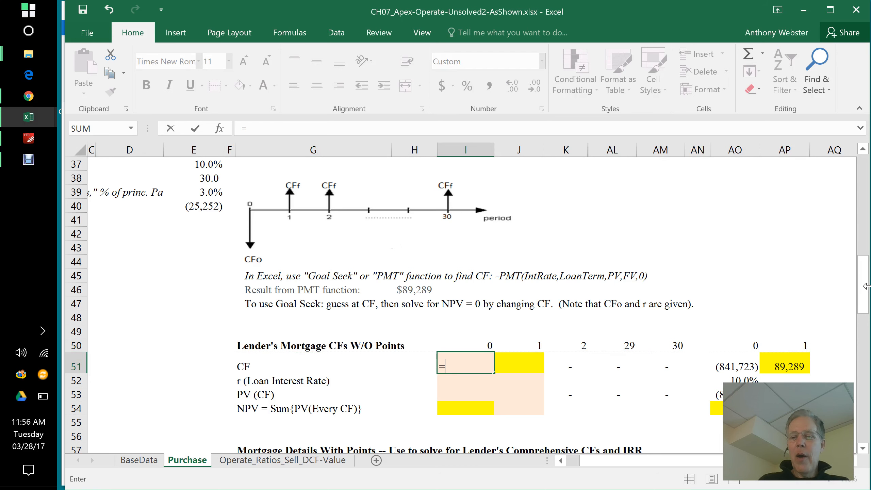
{"action": "type", "text": "-"}
{"action": "left_click_drag", "start_coordinate": [866, 286], "coordinate": [865, 281]}
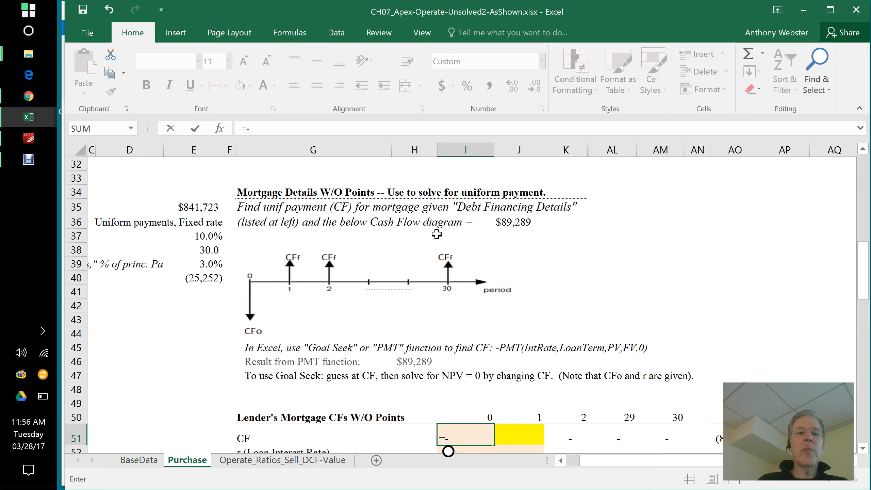
{"action": "left_click", "coordinate": [194, 207]}
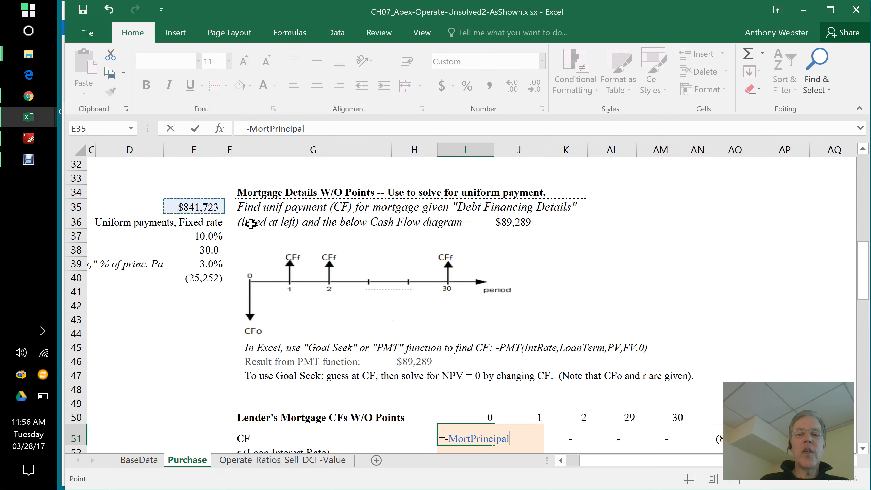
{"action": "key", "text": "Return"}
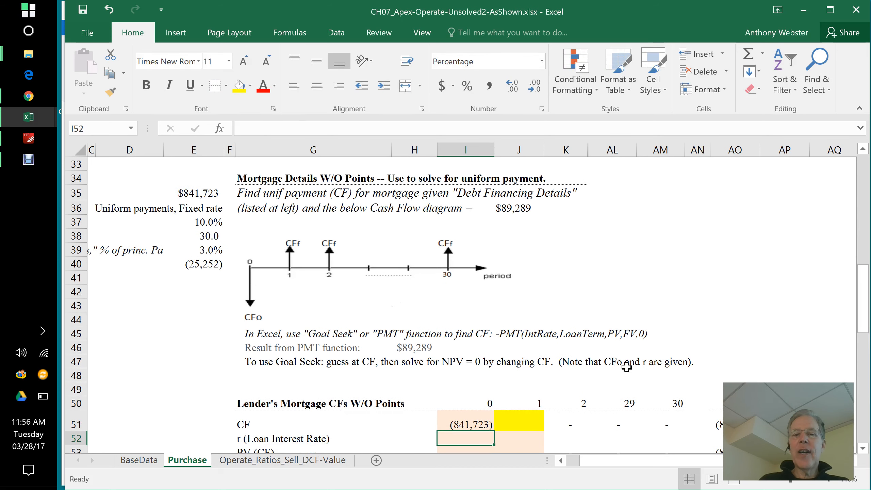
Step: Link the loan interest rate in I52 to the annual rate in the debt financing details with =IntRate
{"action": "left_click_drag", "start_coordinate": [865, 298], "coordinate": [865, 323]}
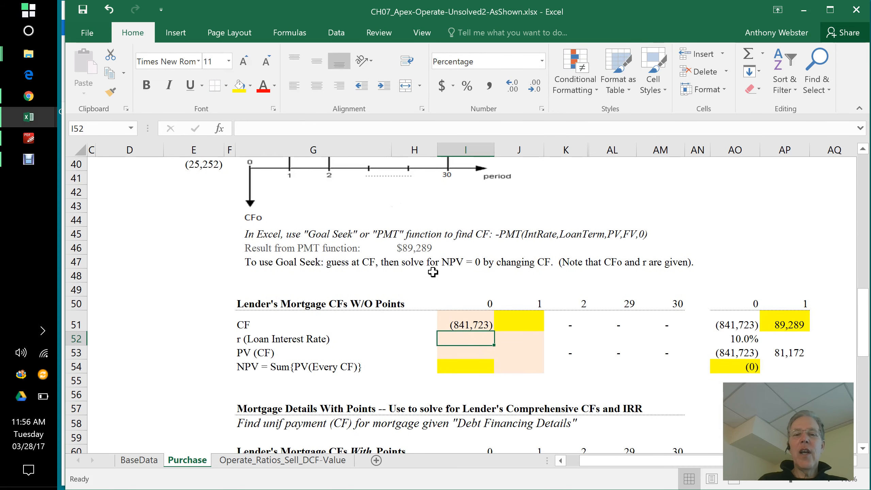
{"action": "left_click_drag", "start_coordinate": [467, 342], "coordinate": [469, 329]}
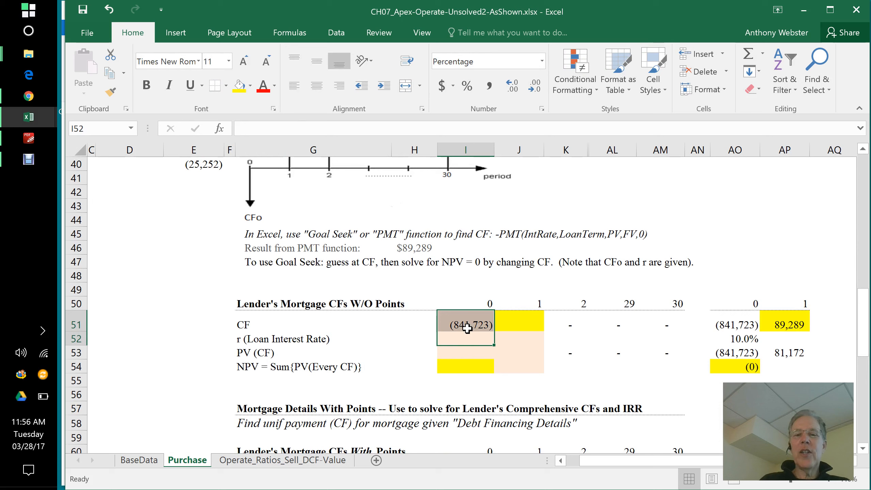
{"action": "left_click", "coordinate": [471, 340]}
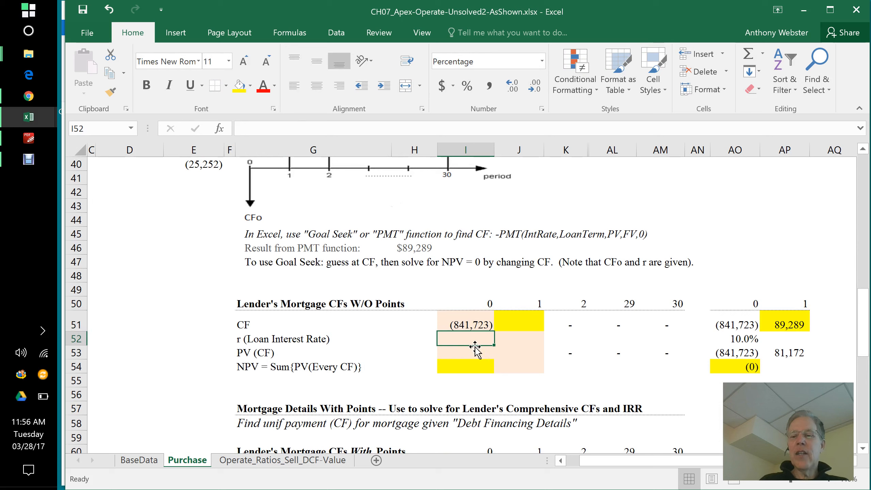
{"action": "type", "text": "="}
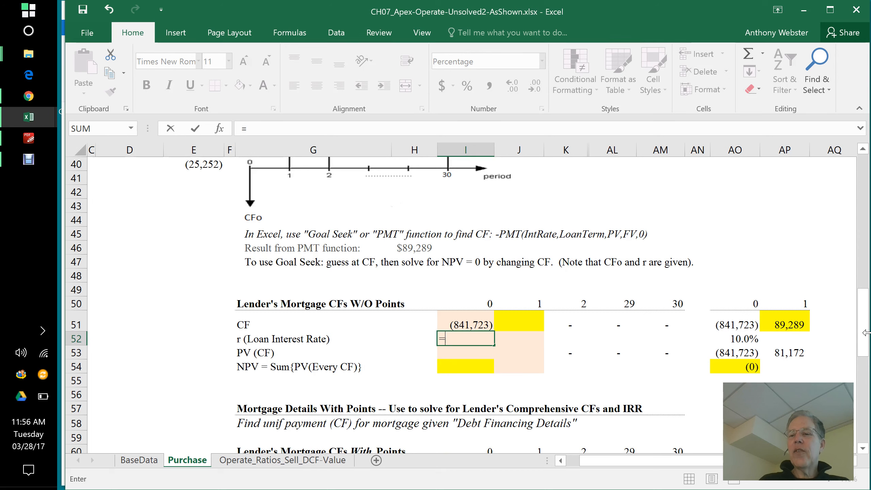
{"action": "left_click_drag", "start_coordinate": [862, 339], "coordinate": [862, 309]}
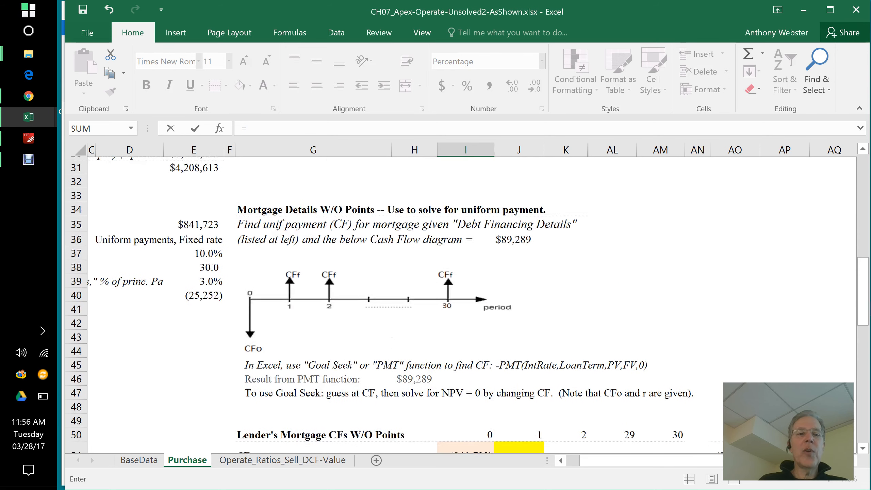
{"action": "left_click", "coordinate": [207, 251]}
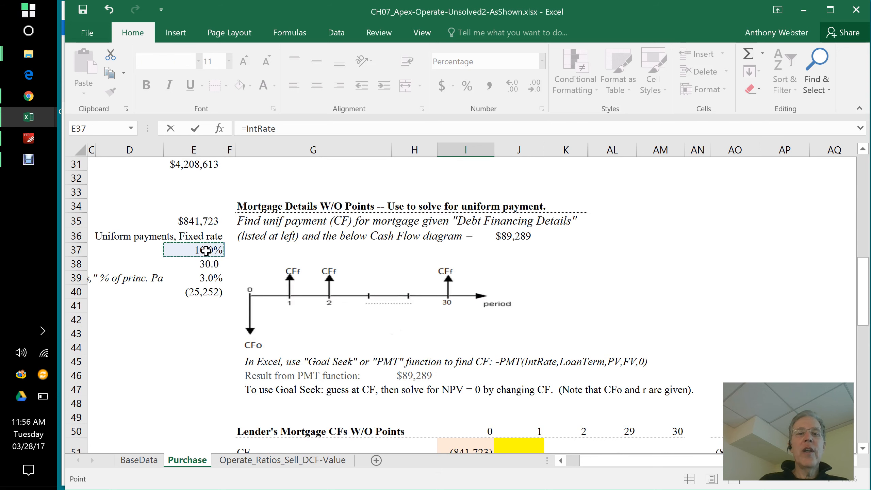
{"action": "key", "text": "Return"}
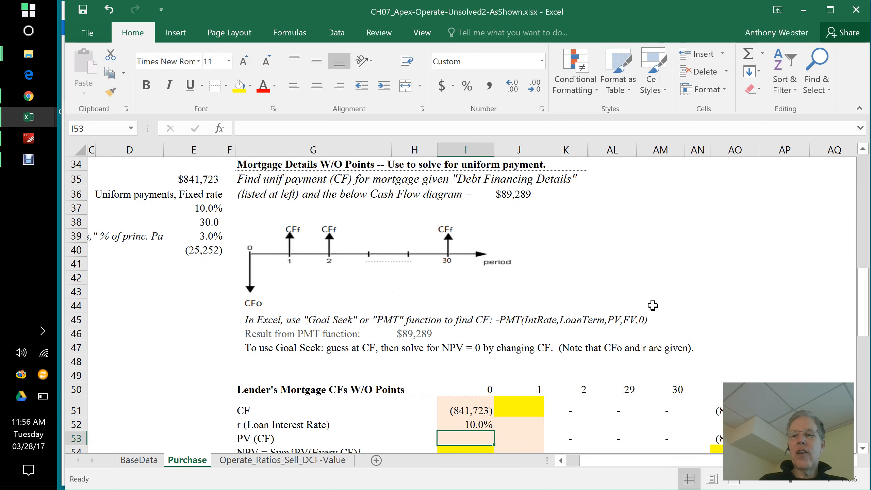
Step: Calculate the present value of the period 0 cash flow in I53 with the formula =I51/(1+$I$52)^I50
{"action": "left_click_drag", "start_coordinate": [863, 321], "coordinate": [867, 335]}
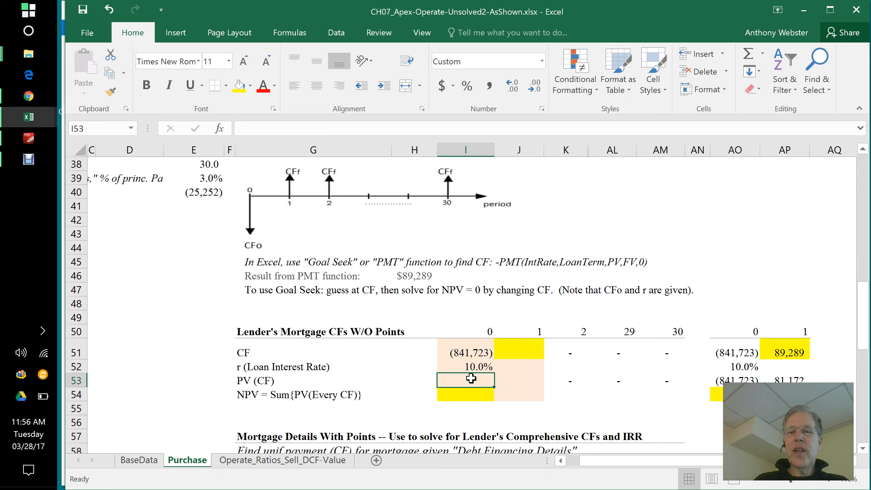
{"action": "type", "text": "="}
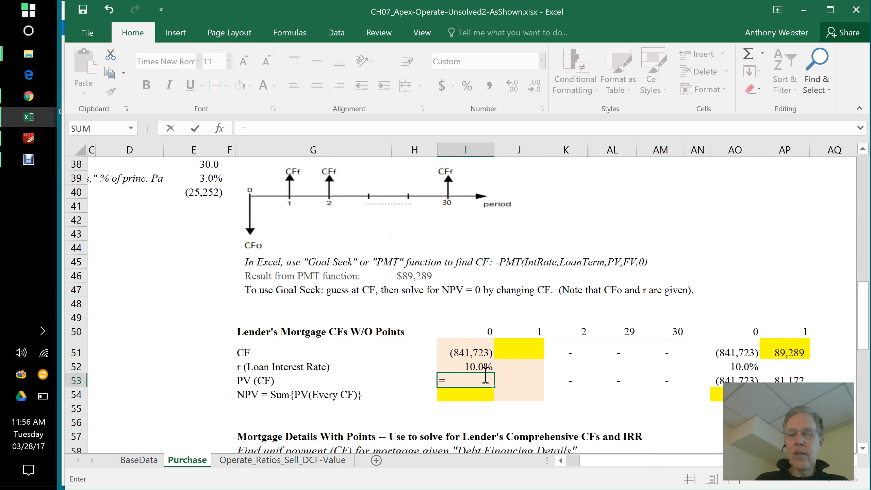
{"action": "left_click", "coordinate": [479, 354]}
{"action": "type", "text": "/"}
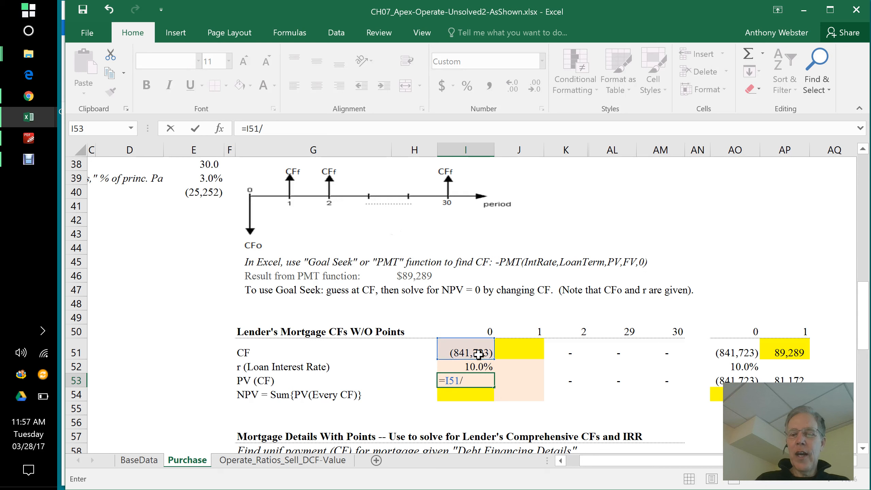
{"action": "type", "text": "(1"}
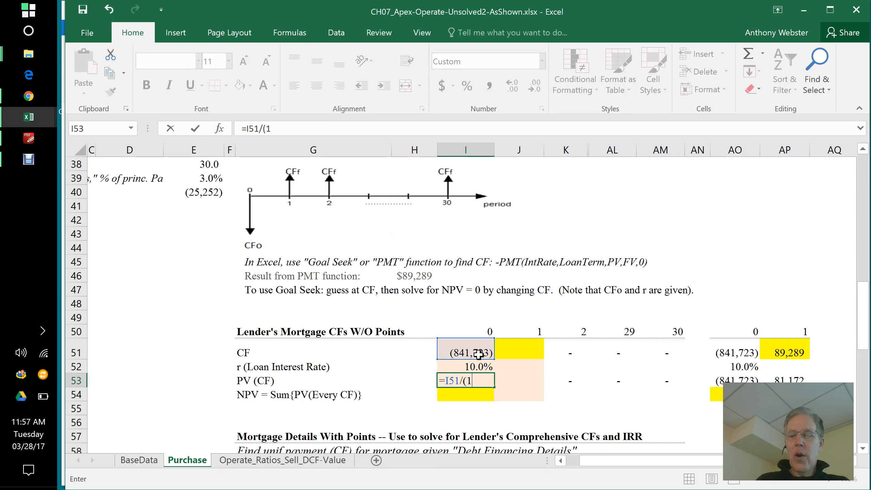
{"action": "type", "text": "+"}
{"action": "left_click", "coordinate": [483, 367]}
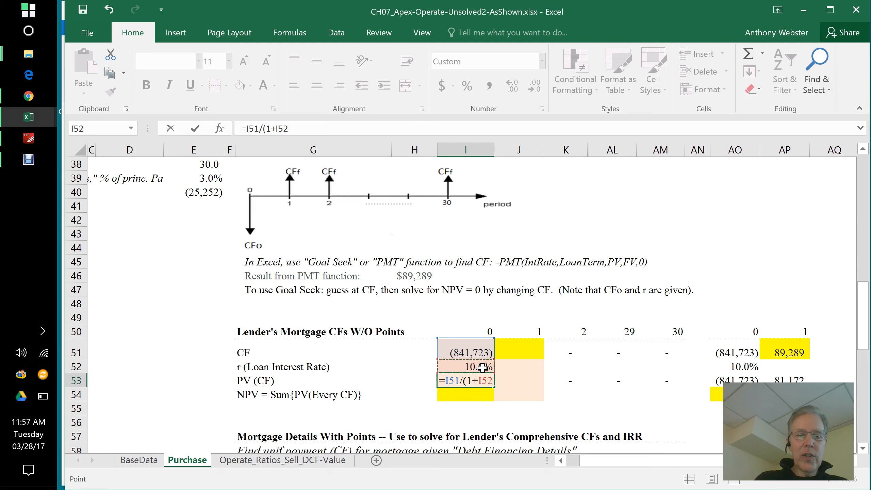
{"action": "key", "text": "F4"}
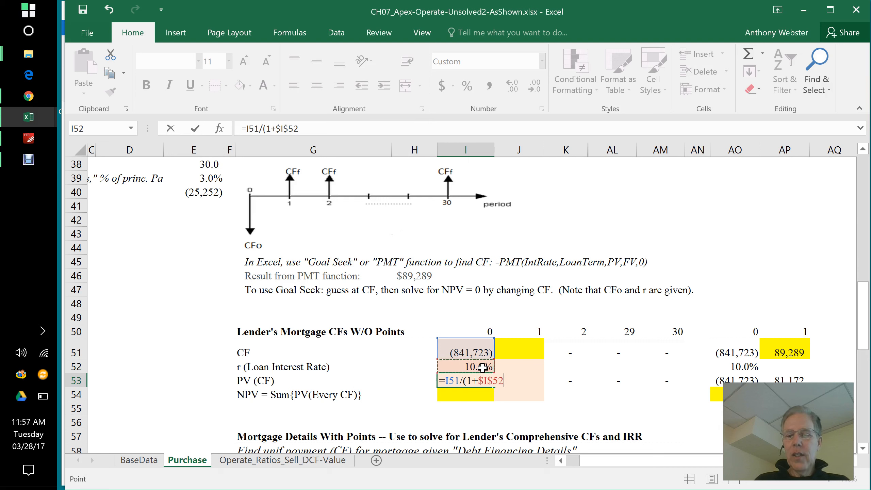
{"action": "type", "text": ")^"}
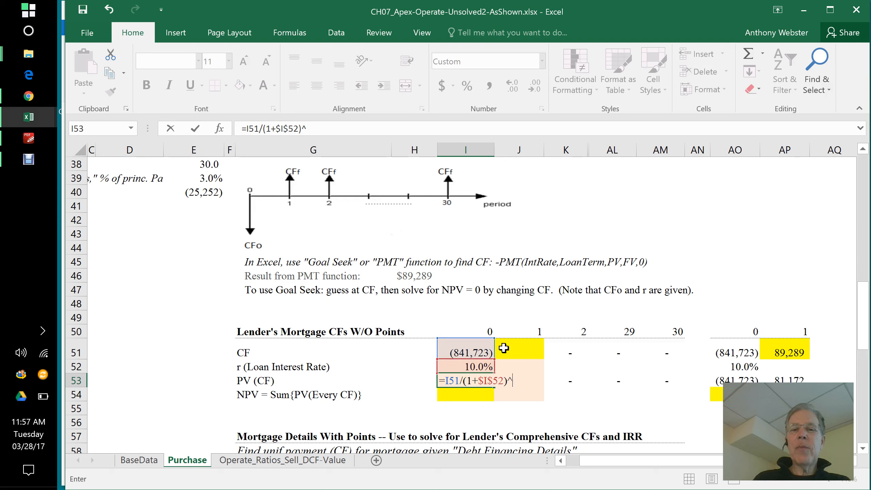
{"action": "left_click", "coordinate": [480, 330]}
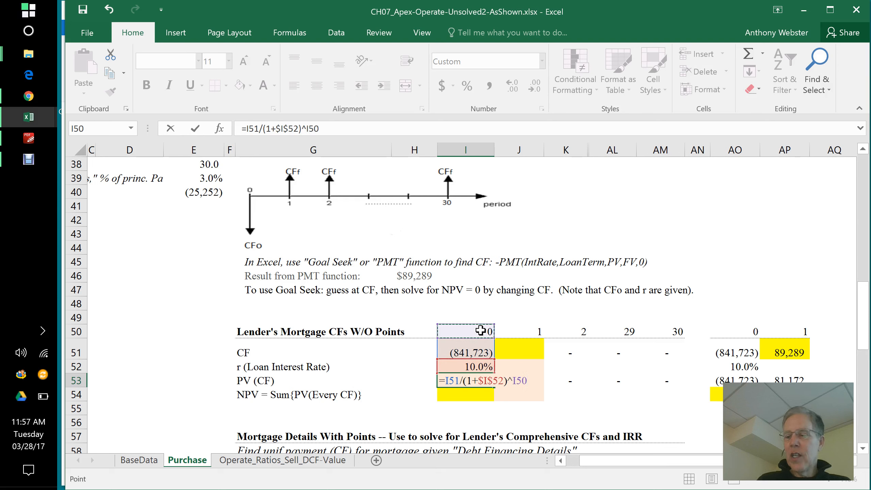
{"action": "key", "text": "Return"}
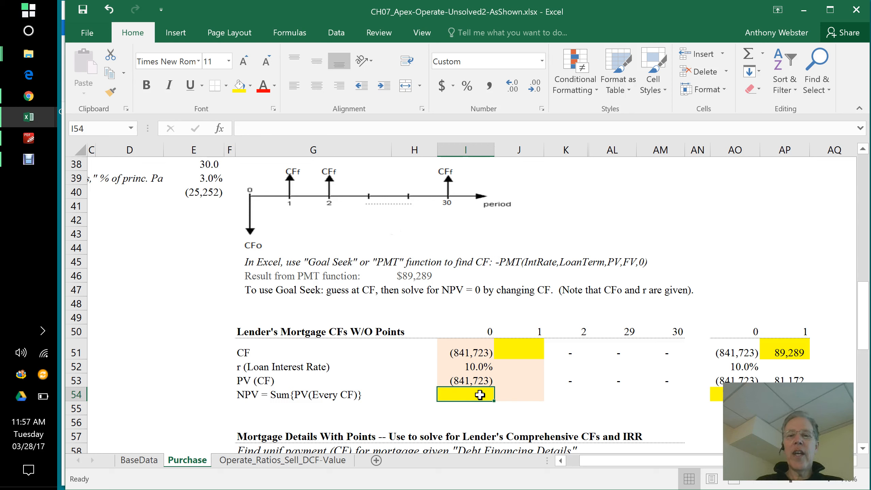
Step: Enter a guess of 50000 for the period 1 cash flow in J51 and check the cash flow cells for periods 2, 29 and 30
{"action": "left_click", "coordinate": [520, 350]}
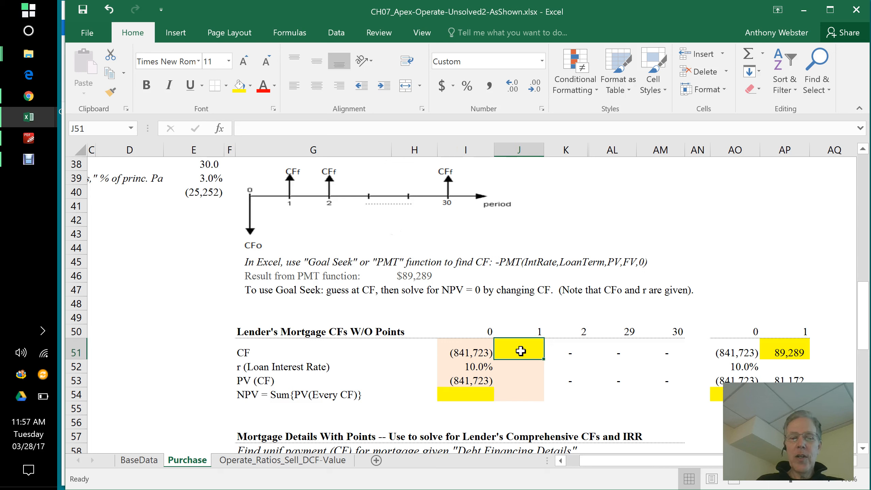
{"action": "type", "text": "50,00"}
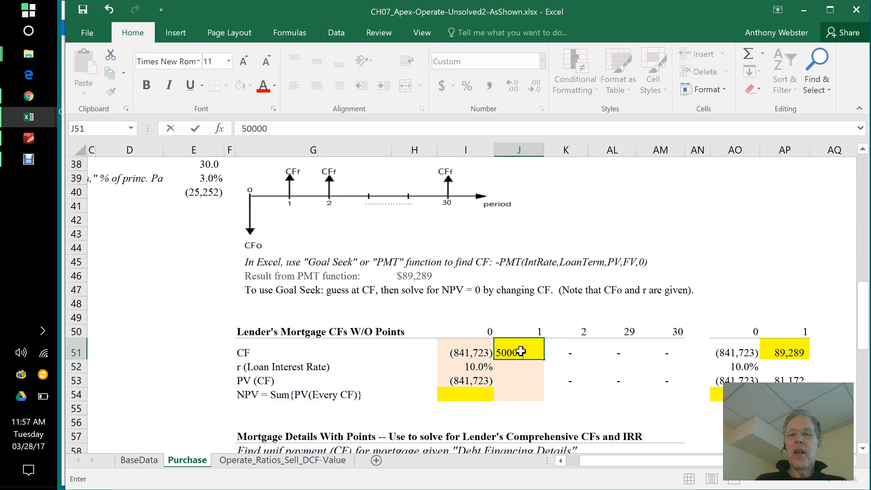
{"action": "type", "text": "0"}
{"action": "key", "text": "Return"}
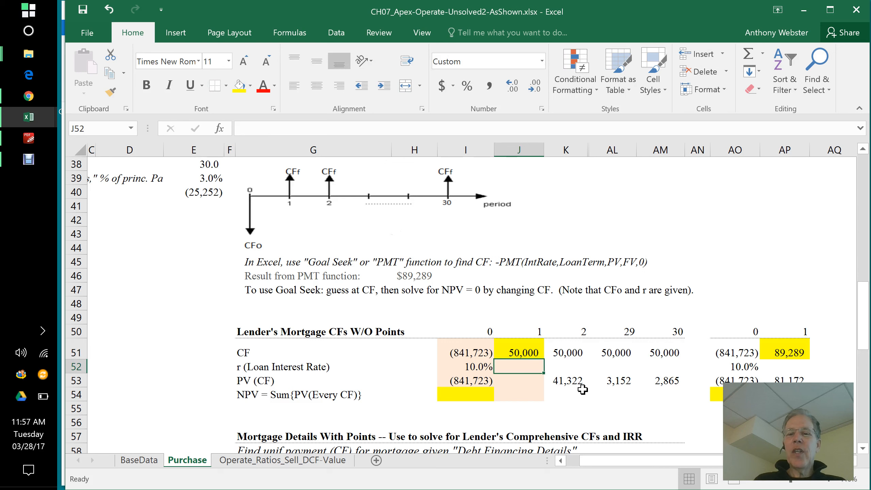
{"action": "left_click", "coordinate": [532, 352]}
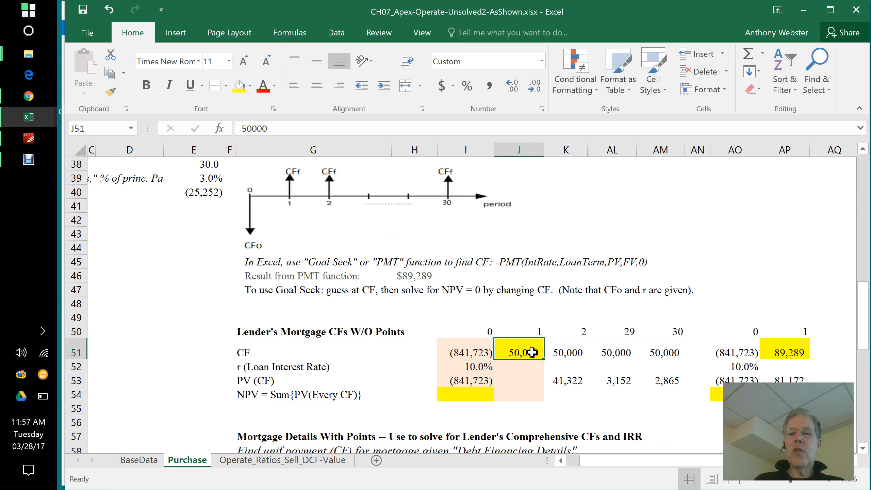
{"action": "left_click", "coordinate": [554, 354]}
{"action": "left_click", "coordinate": [621, 353]}
{"action": "left_click", "coordinate": [659, 354]}
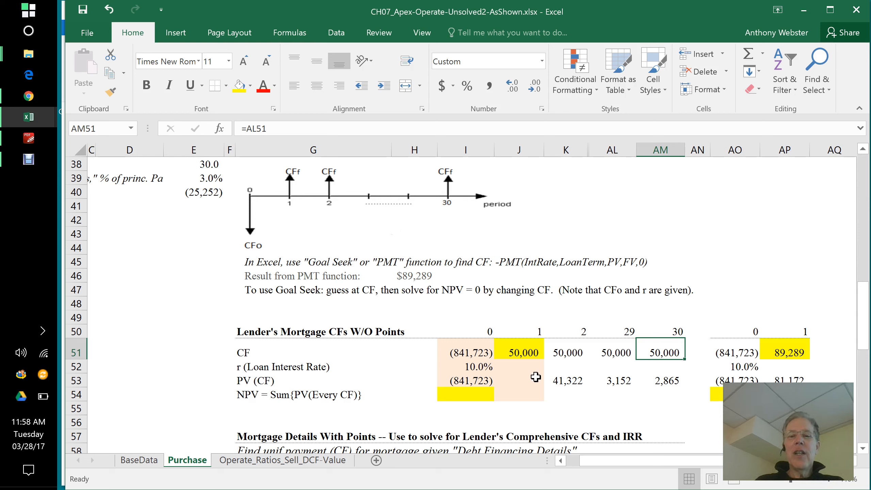
Step: Calculate the NPV in I54 as the sum of all present values with the formula =SUM(I53:AM53)
{"action": "left_click", "coordinate": [484, 393]}
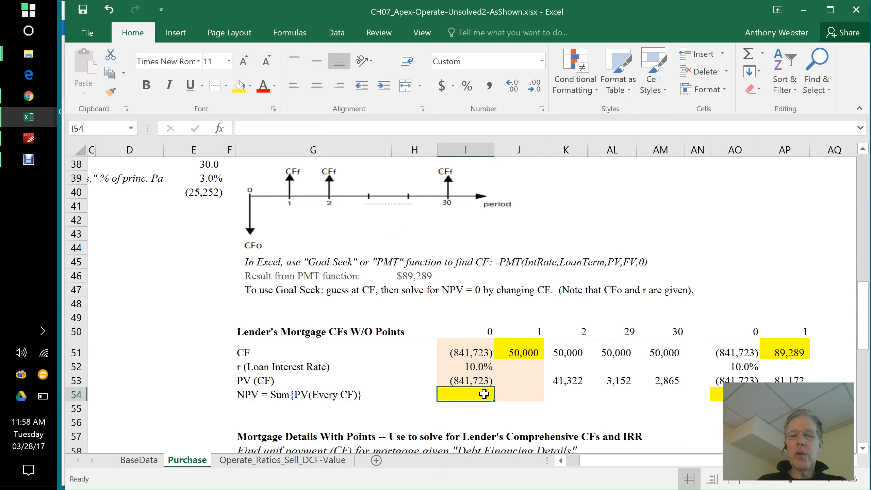
{"action": "type", "text": "="}
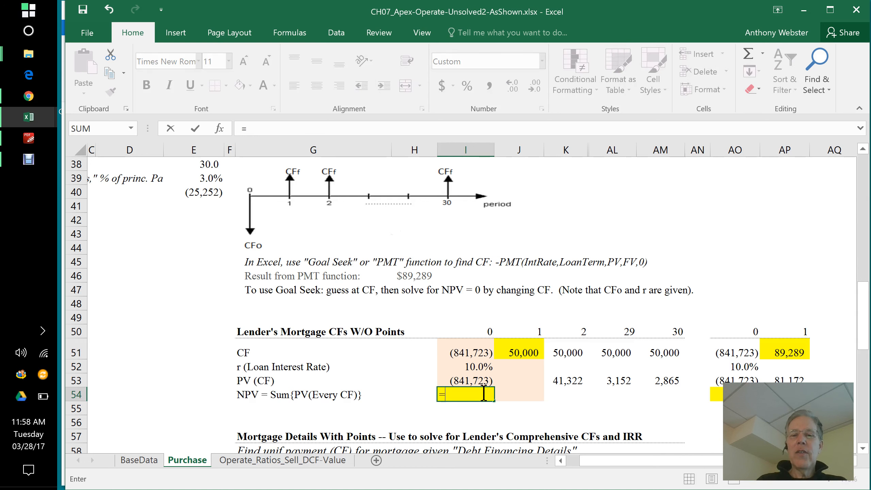
{"action": "type", "text": "sum"}
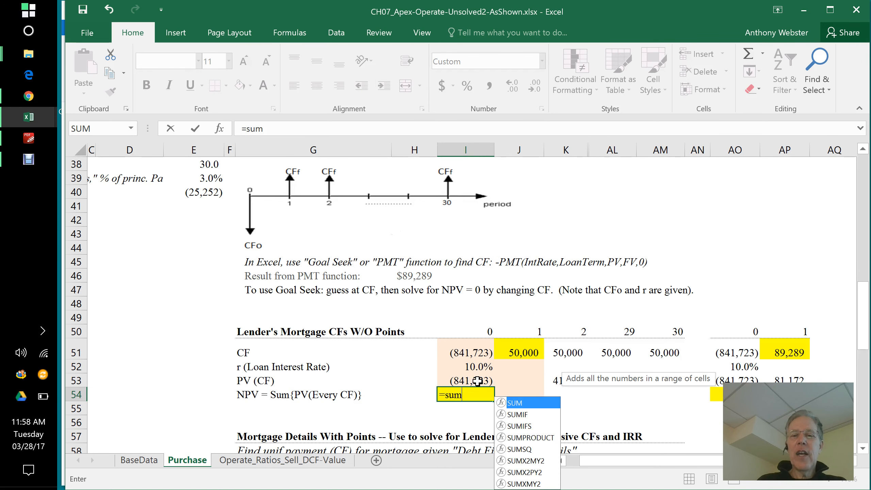
{"action": "left_click_drag", "start_coordinate": [478, 381], "coordinate": [683, 386]}
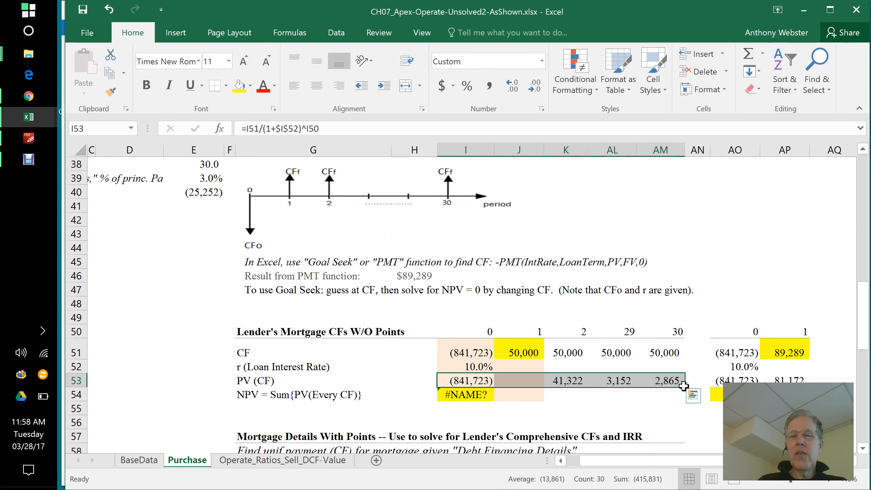
{"action": "left_click", "coordinate": [475, 396]}
{"action": "left_click", "coordinate": [288, 126]}
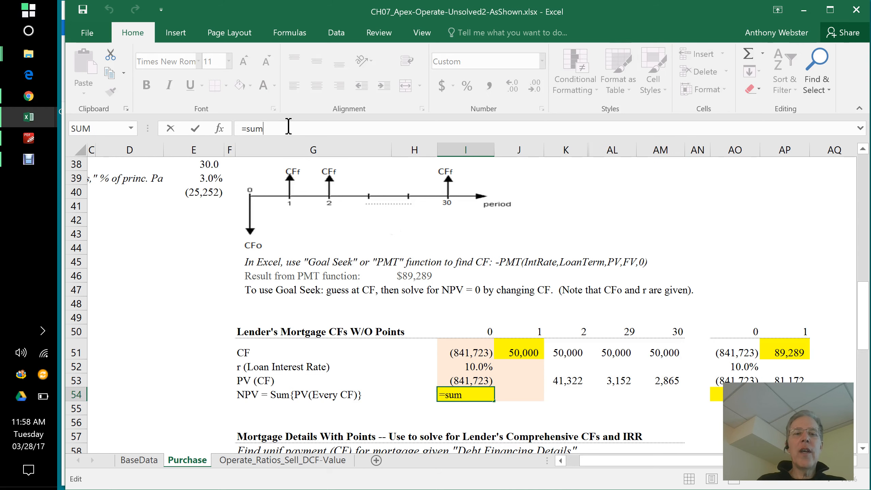
{"action": "type", "text": "("}
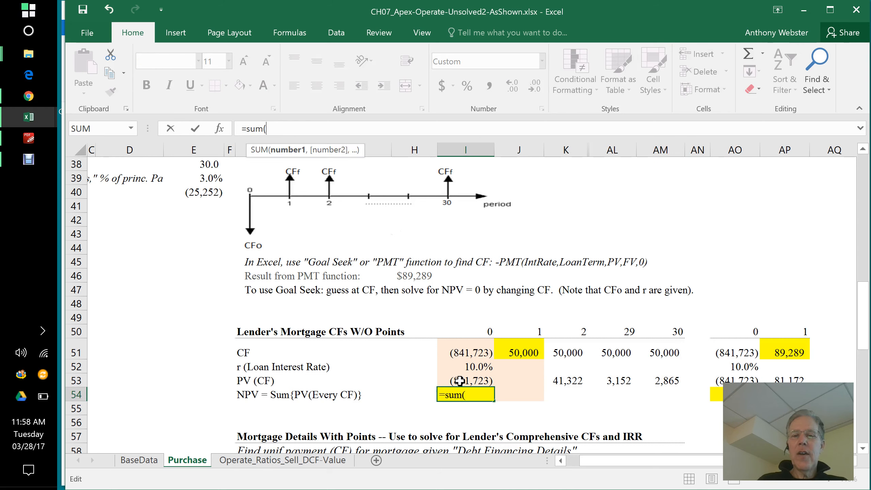
{"action": "left_click_drag", "start_coordinate": [481, 379], "coordinate": [664, 380]}
{"action": "type", "text": ")"}
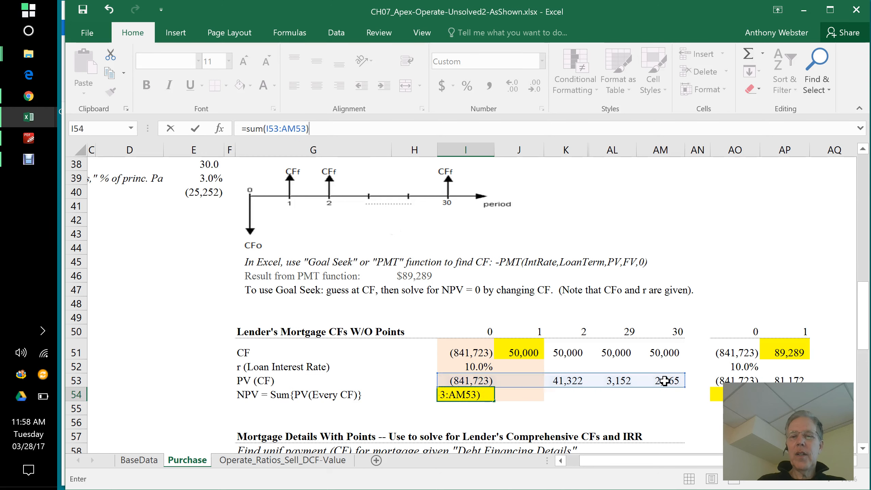
{"action": "key", "text": "Return"}
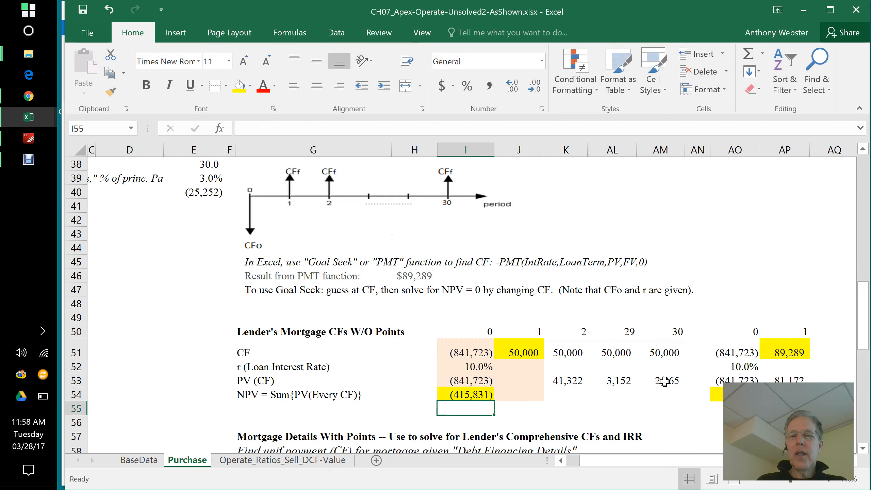
Step: Copy the present value formula from I53 into period 1 cell J53, and select the NPV cell I54
{"action": "left_click", "coordinate": [573, 381]}
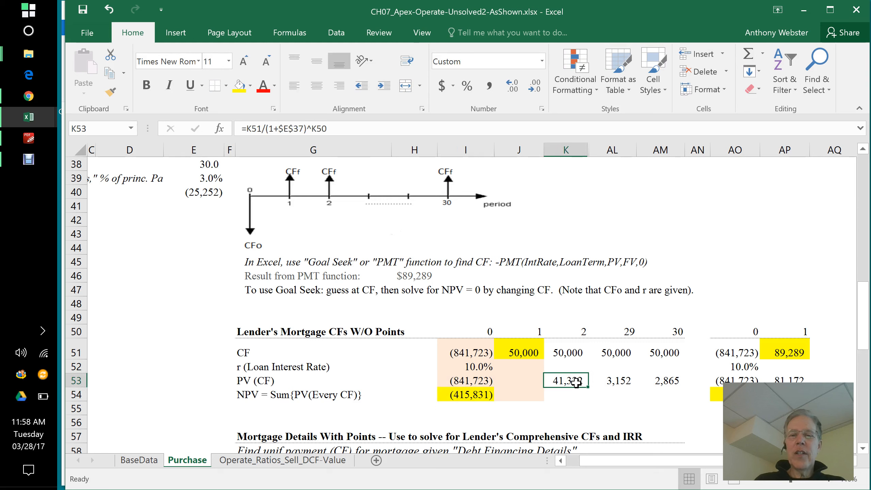
{"action": "left_click", "coordinate": [479, 380]}
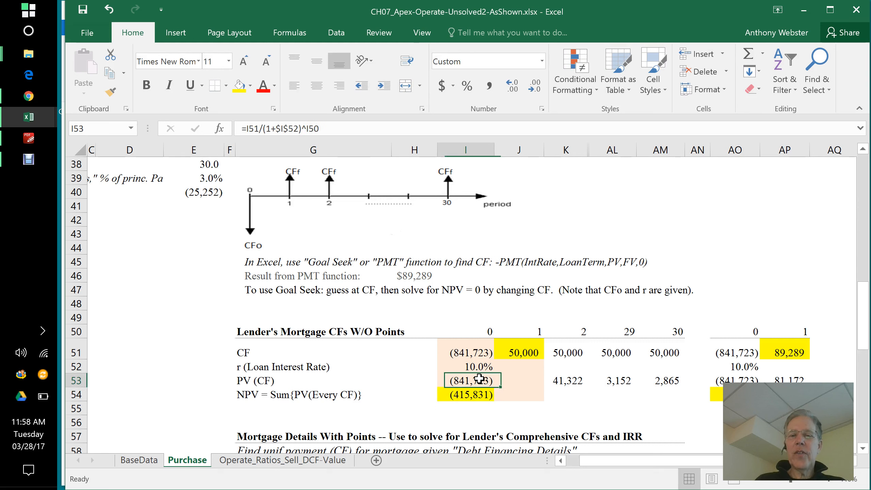
{"action": "left_click_drag", "start_coordinate": [494, 386], "coordinate": [538, 391]}
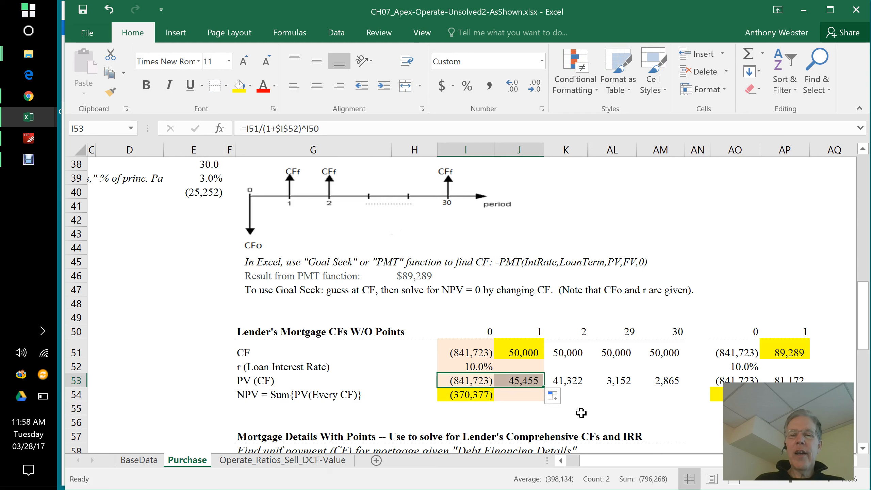
{"action": "left_click", "coordinate": [595, 415]}
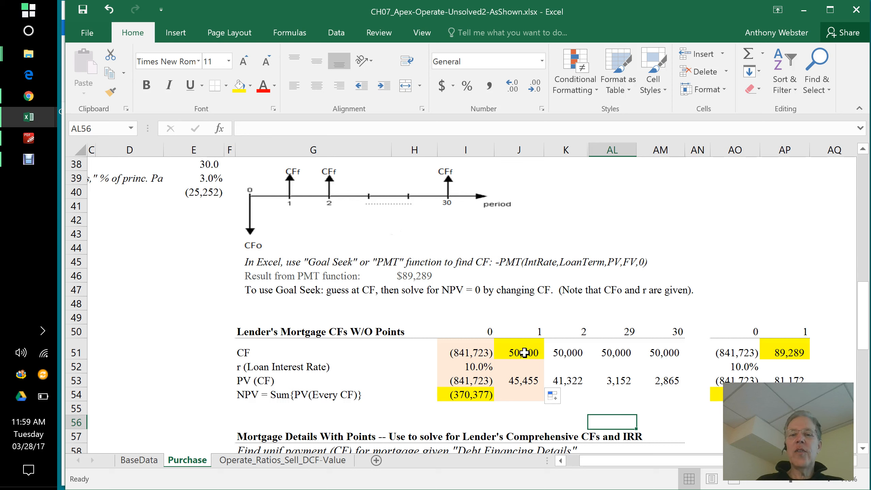
{"action": "left_click", "coordinate": [463, 397]}
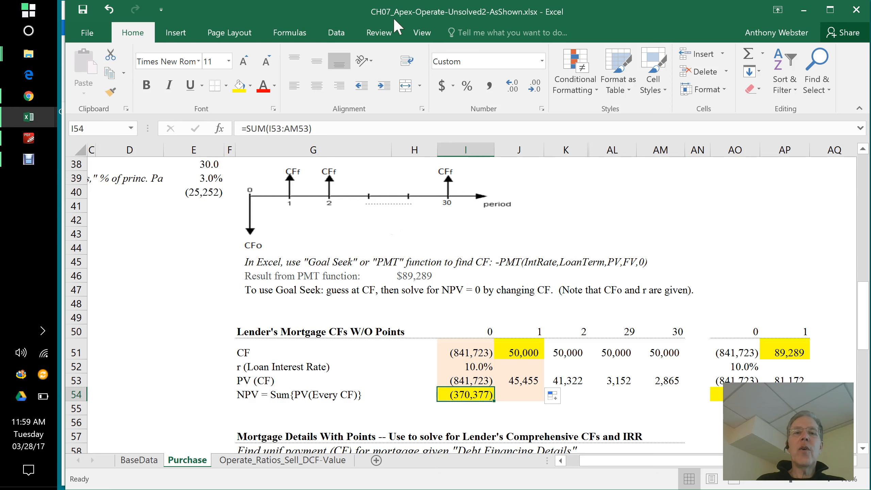
{"action": "left_click", "coordinate": [341, 33]}
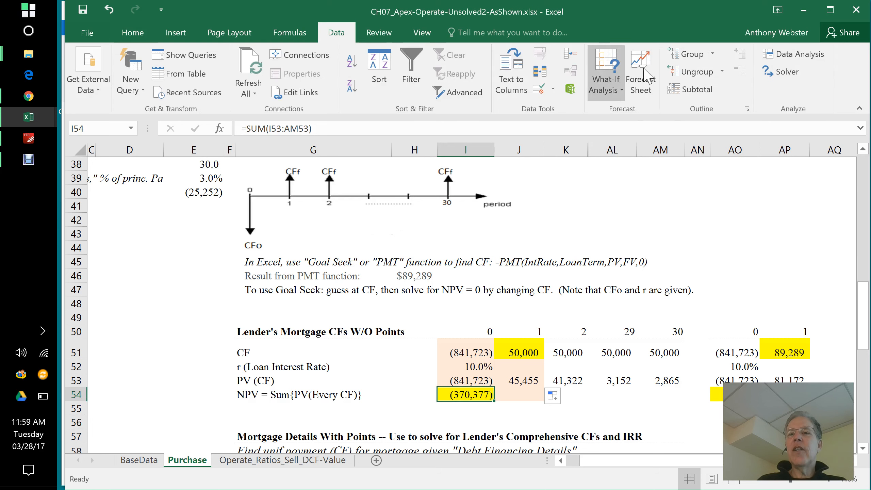
{"action": "left_click", "coordinate": [615, 90]}
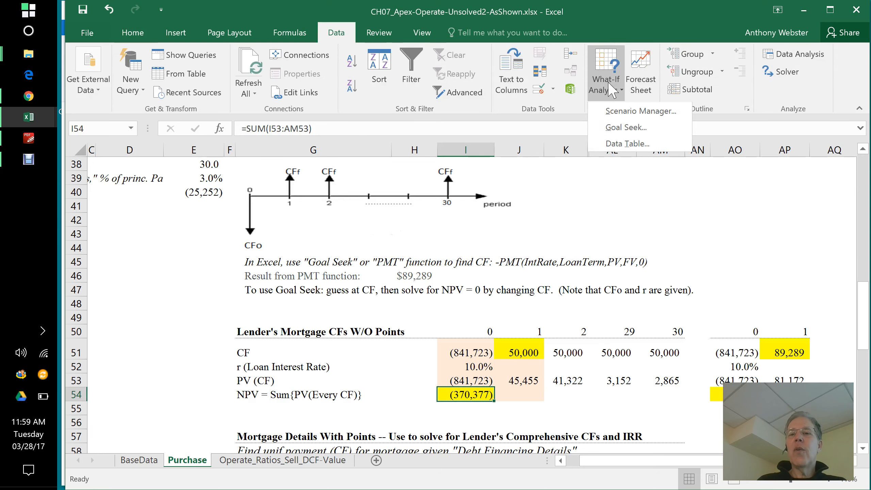
{"action": "left_click", "coordinate": [616, 128]}
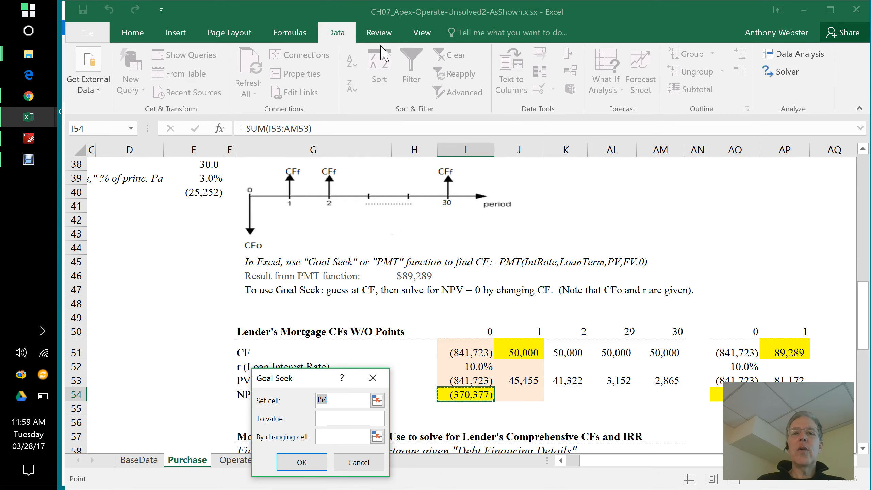
{"action": "key", "text": "Escape"}
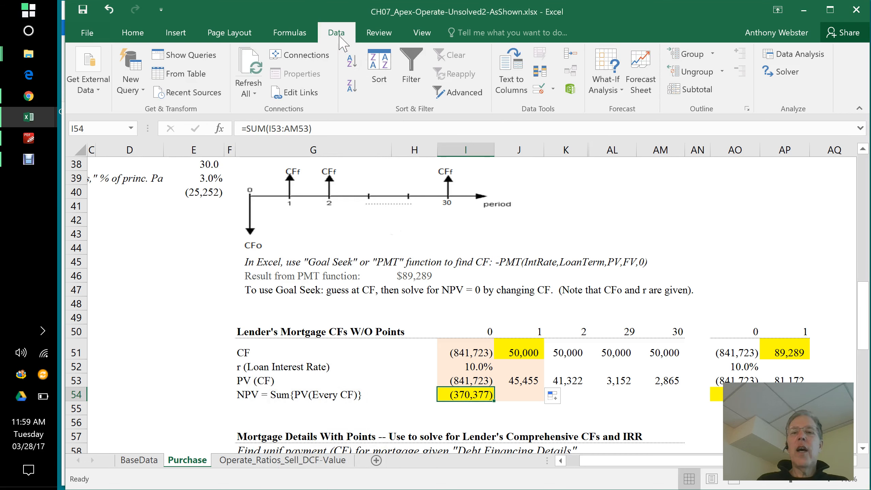
Step: Run Goal Seek to set NPV cell I54 to 0 by changing the period 1 cash flow in J51, and accept the solution
{"action": "left_click", "coordinate": [605, 91]}
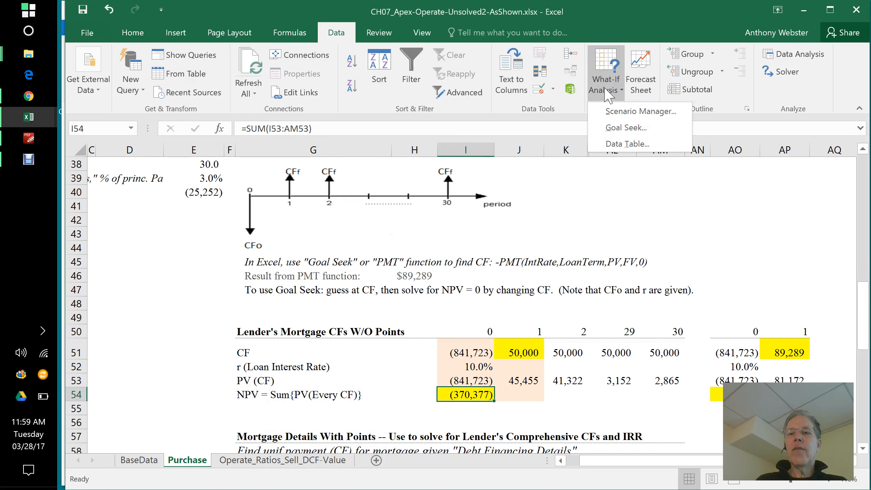
{"action": "left_click", "coordinate": [625, 127]}
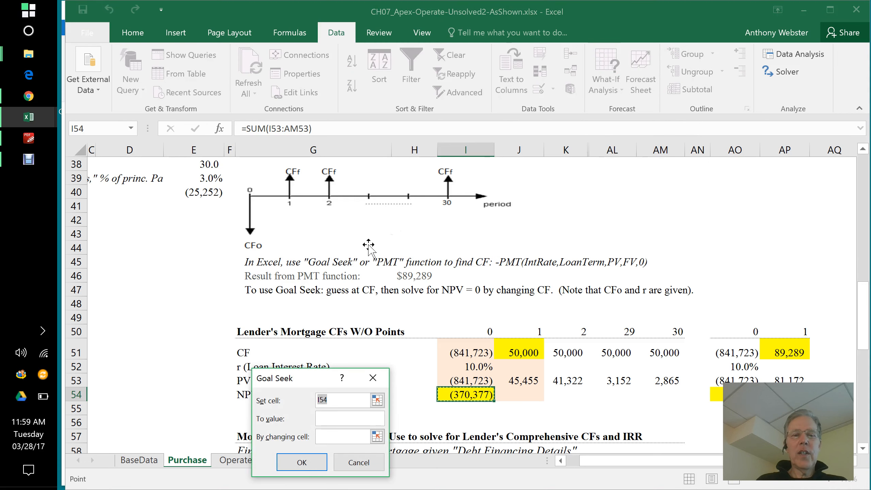
{"action": "left_click_drag", "start_coordinate": [322, 378], "coordinate": [322, 259]}
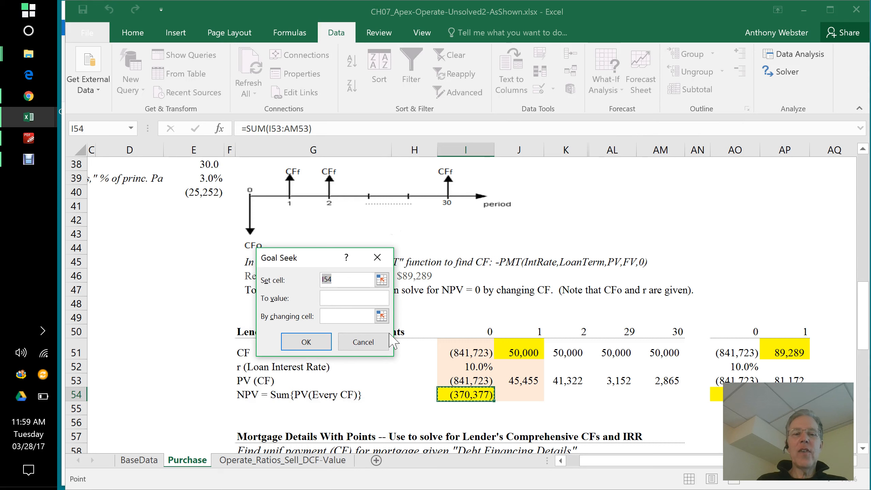
{"action": "left_click", "coordinate": [368, 299]}
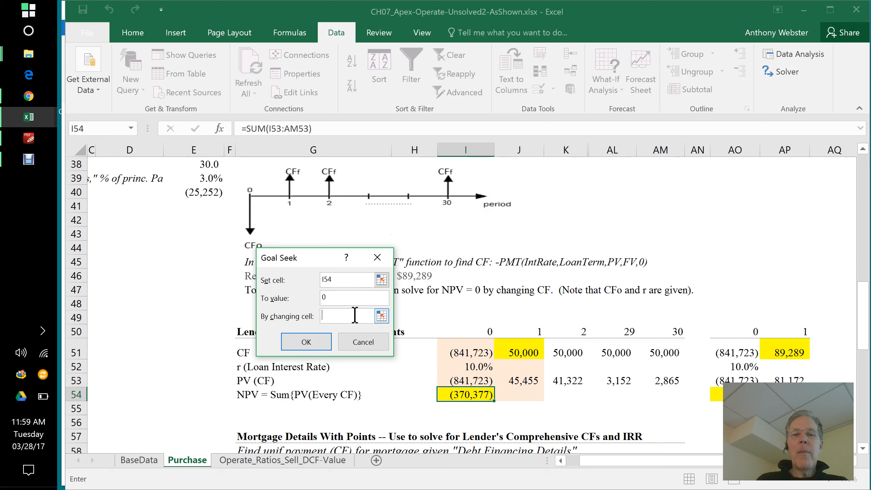
{"action": "left_click", "coordinate": [523, 351]}
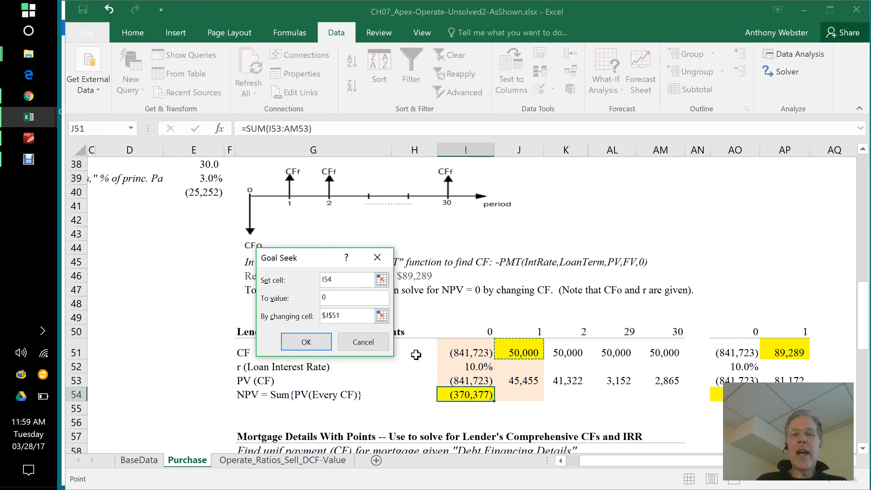
{"action": "left_click", "coordinate": [306, 345]}
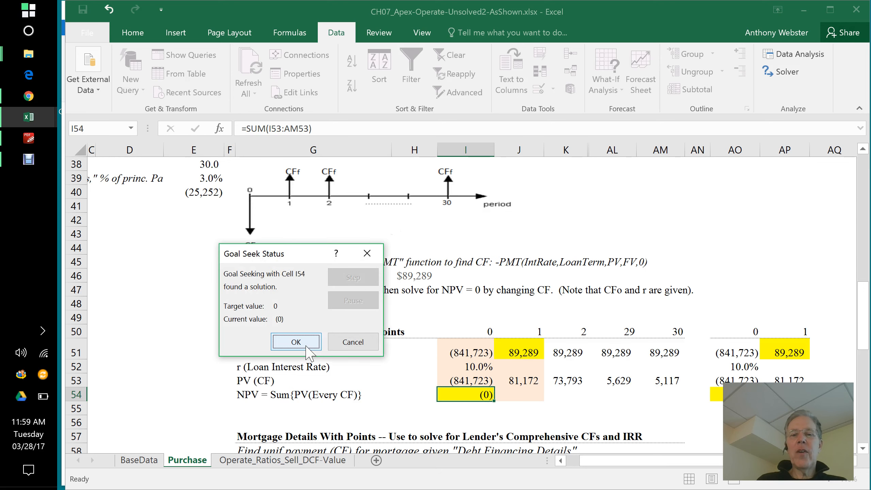
{"action": "left_click", "coordinate": [296, 342]}
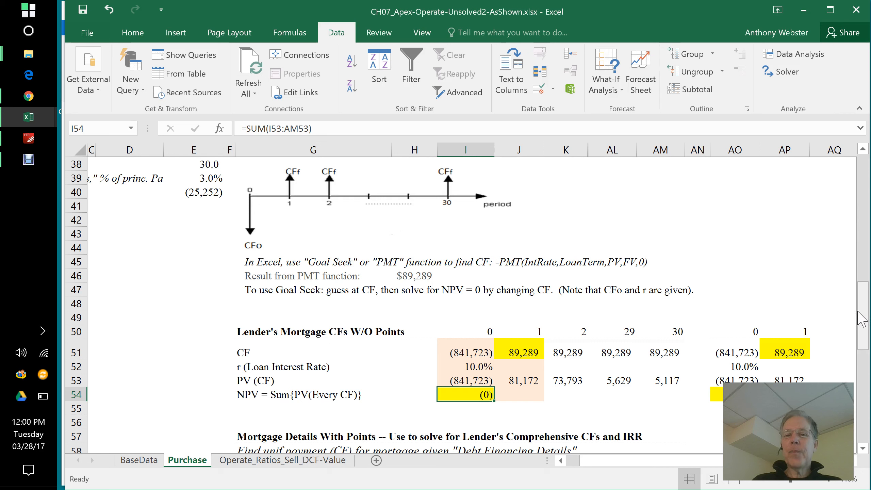
Step: Link the principal and interest cash flow in I61 to I51 with =I51 and fill the formula across to period 30 in AM61
{"action": "left_click_drag", "start_coordinate": [862, 319], "coordinate": [868, 362]}
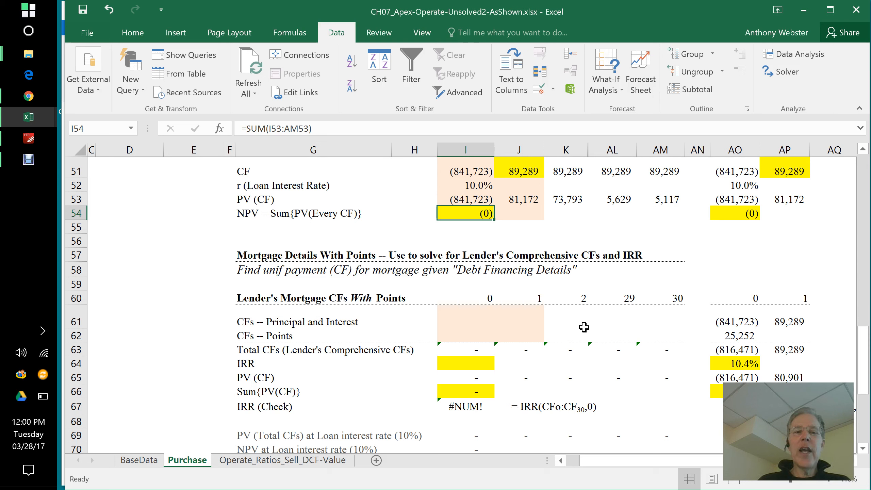
{"action": "left_click", "coordinate": [479, 311]}
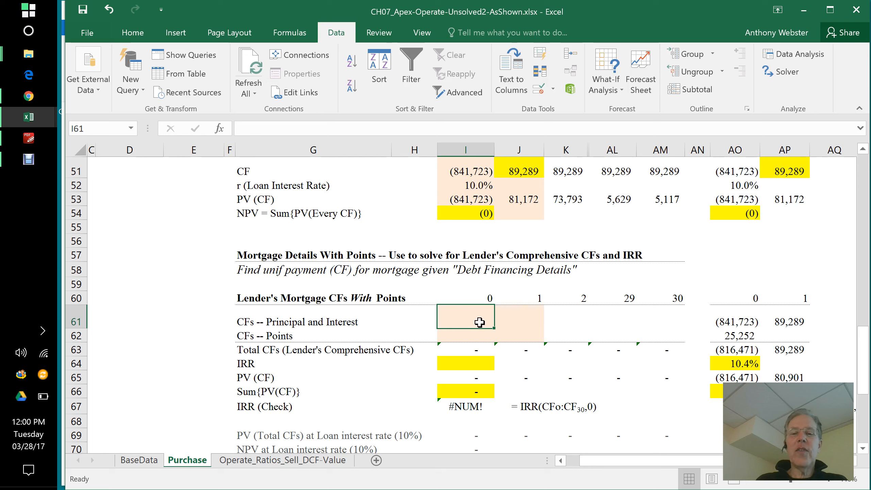
{"action": "type", "text": "="}
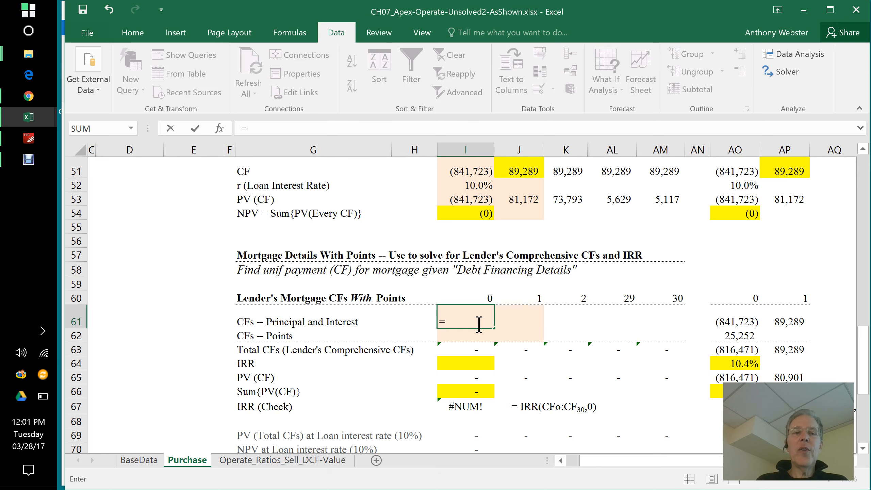
{"action": "left_click", "coordinate": [466, 171]}
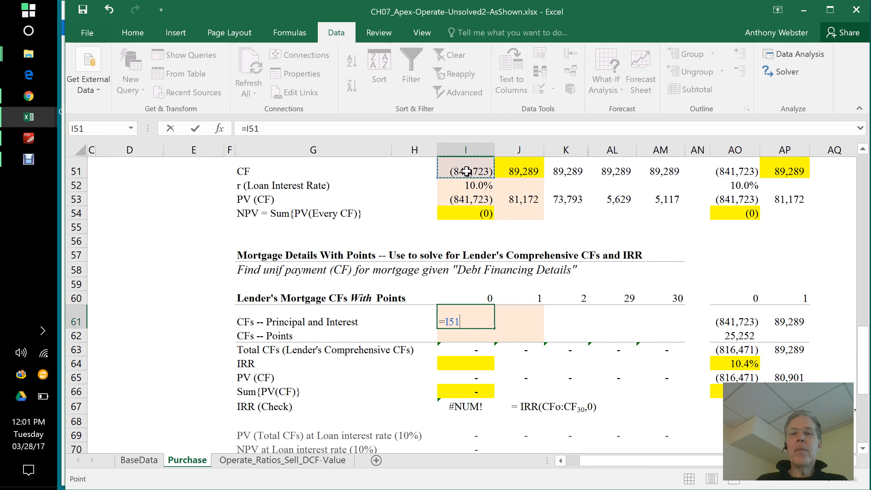
{"action": "key", "text": "Return"}
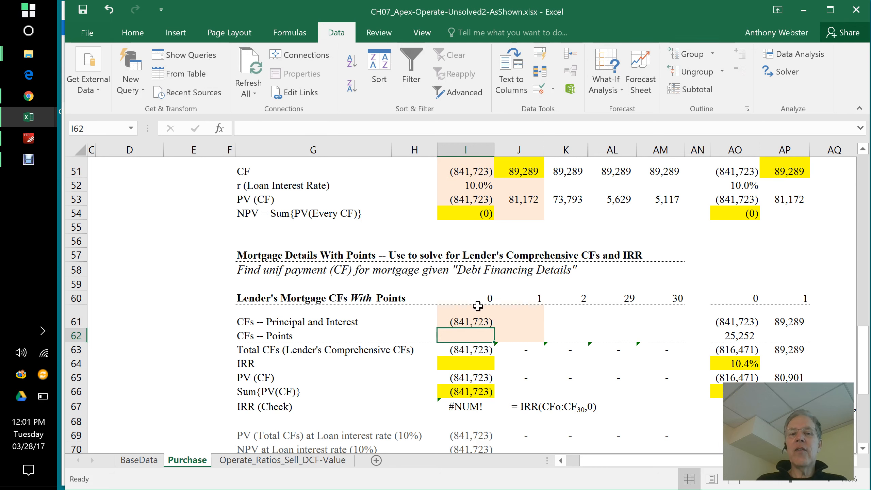
{"action": "left_click", "coordinate": [479, 319]}
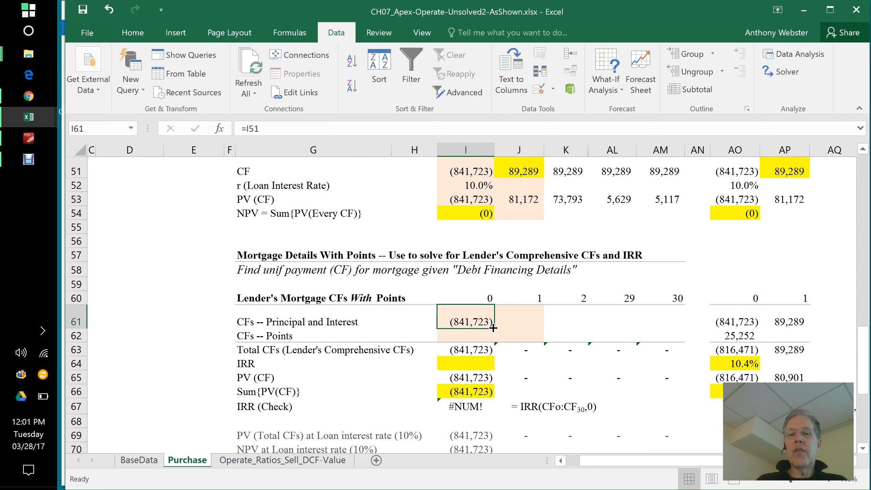
{"action": "left_click_drag", "start_coordinate": [494, 328], "coordinate": [668, 321]}
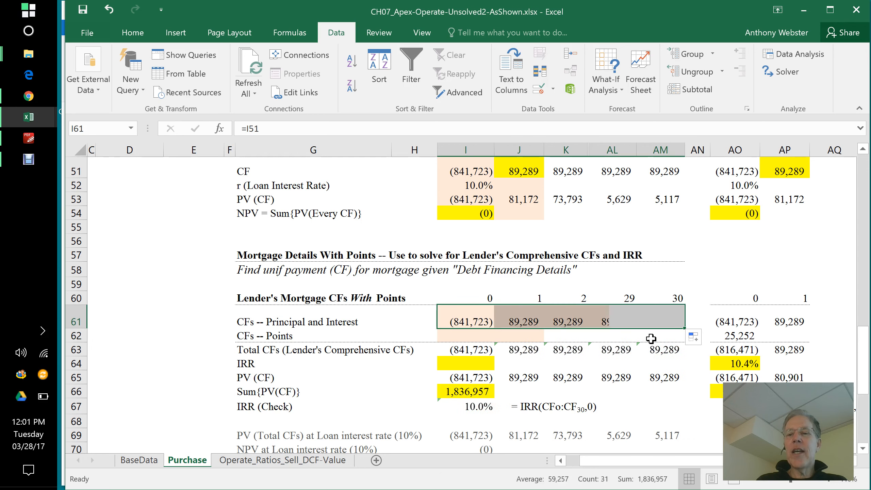
Step: Calculate the period 0 points cash flow in I62 by multiplying the mortgage principal in E35 by the points percentage in E39
{"action": "left_click", "coordinate": [466, 336]}
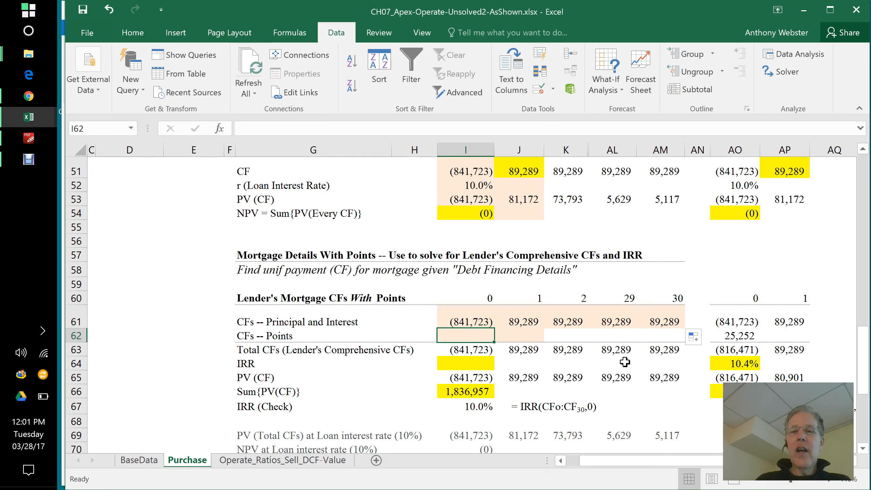
{"action": "type", "text": "="}
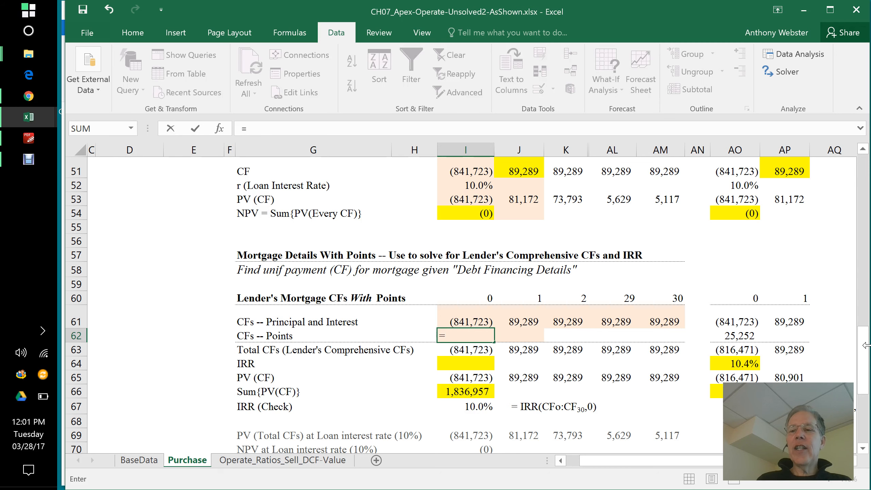
{"action": "left_click_drag", "start_coordinate": [864, 379], "coordinate": [869, 314]}
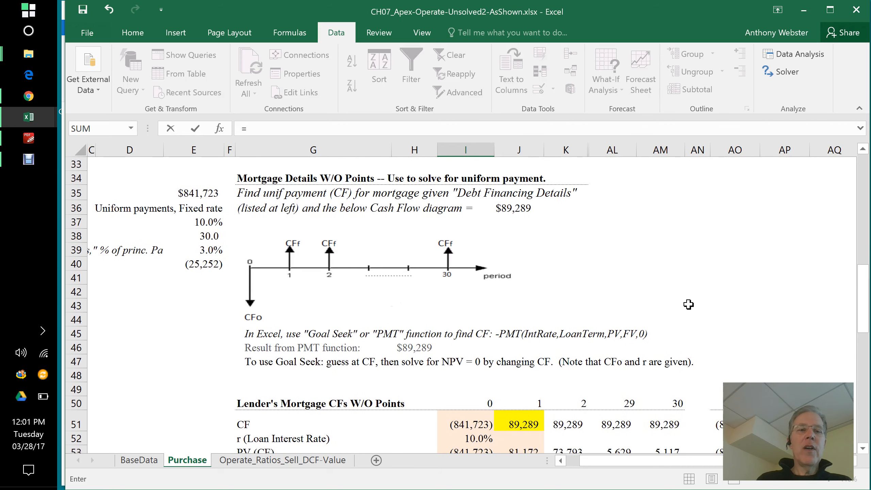
{"action": "left_click", "coordinate": [197, 189]}
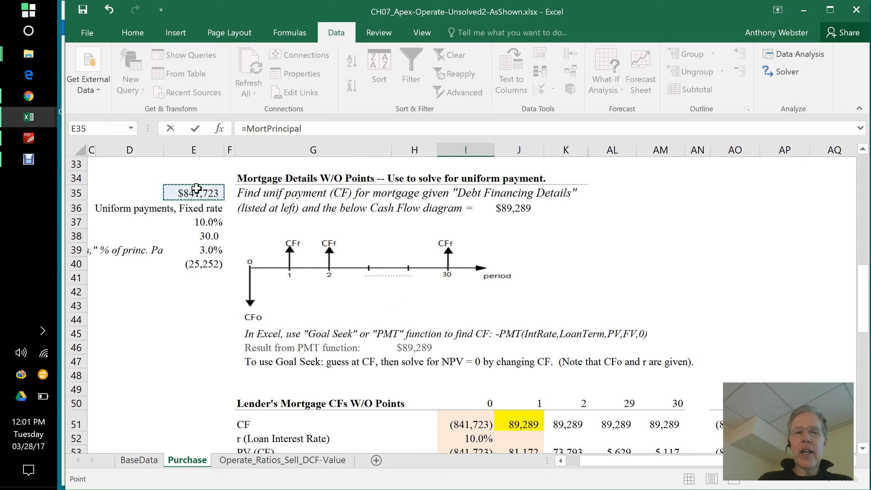
{"action": "type", "text": "*"}
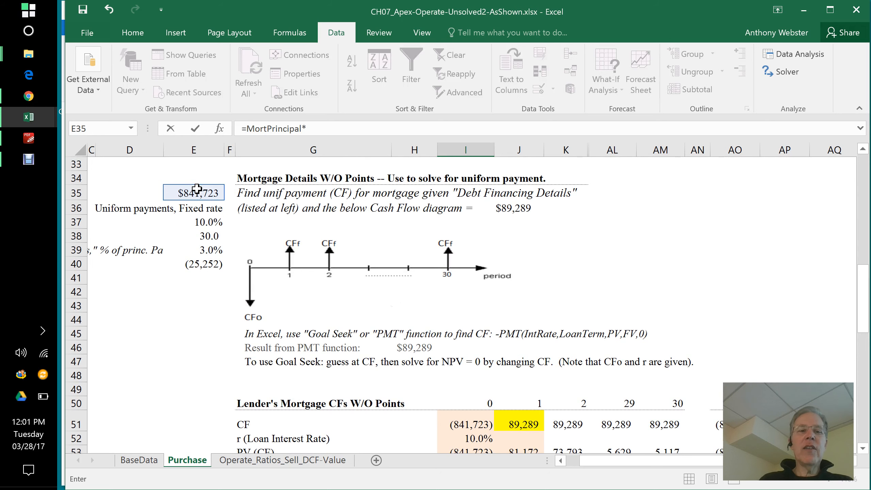
{"action": "left_click", "coordinate": [211, 253]}
{"action": "key", "text": "Return"}
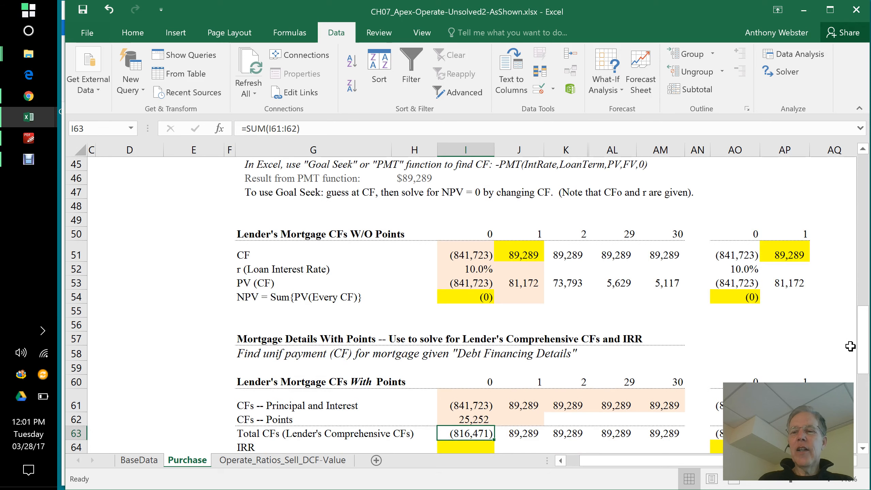
Step: Review the lender's total cash flows in row 63 and enter 10% as a trial IRR in I64
{"action": "left_click_drag", "start_coordinate": [863, 353], "coordinate": [865, 381]}
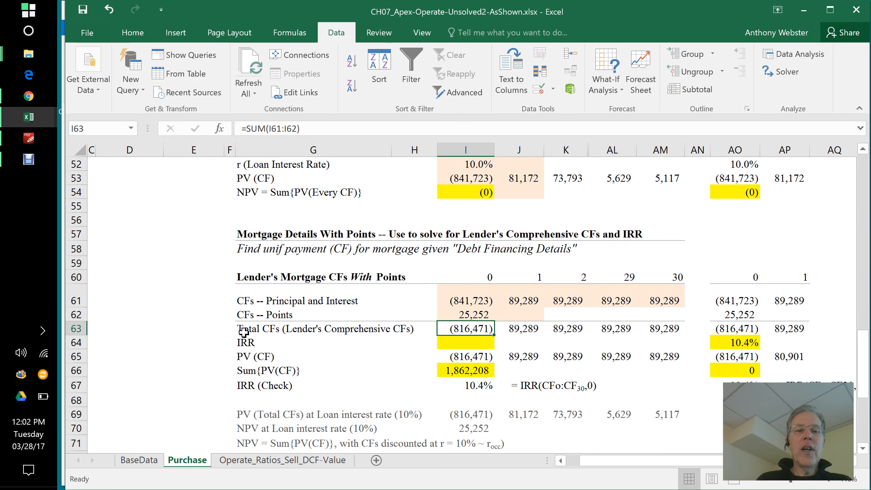
{"action": "left_click_drag", "start_coordinate": [239, 330], "coordinate": [647, 343]}
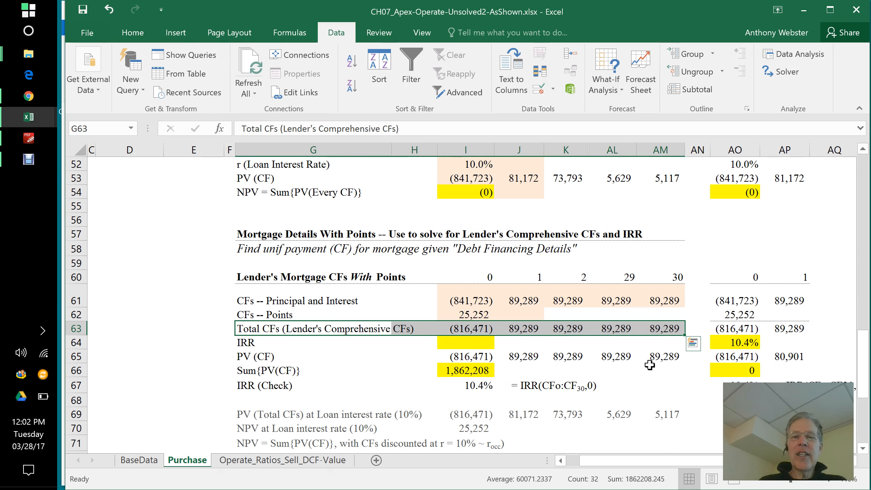
{"action": "left_click", "coordinate": [466, 342]}
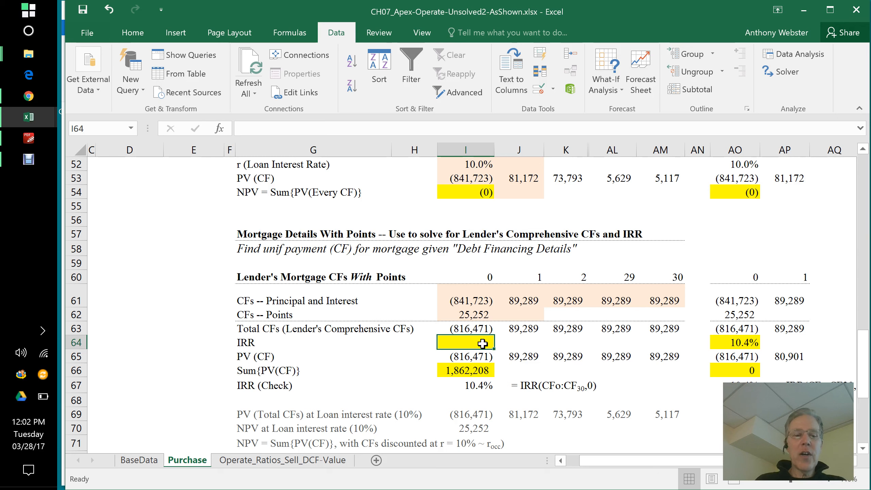
{"action": "type", "text": "10"}
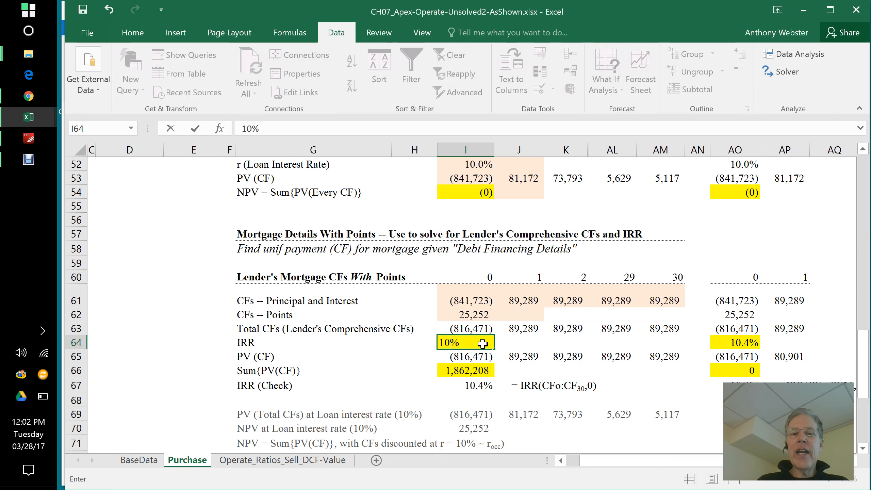
{"action": "key", "text": "Return"}
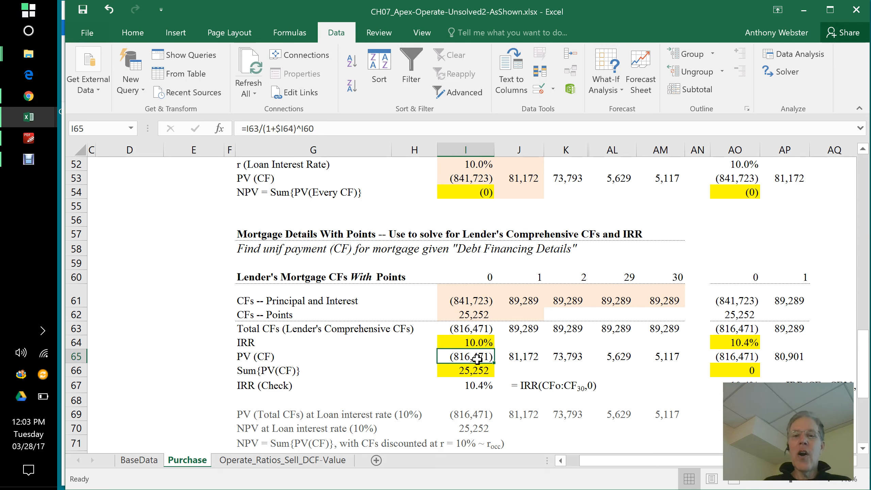
Step: Set the trial IRR in I64 to 12%
{"action": "left_click", "coordinate": [472, 342]}
{"action": "type", "text": "12"}
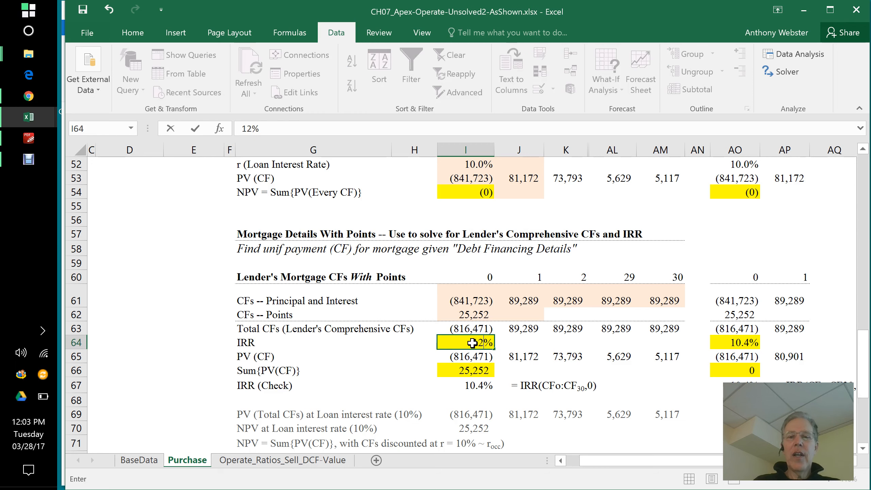
{"action": "key", "text": "Return"}
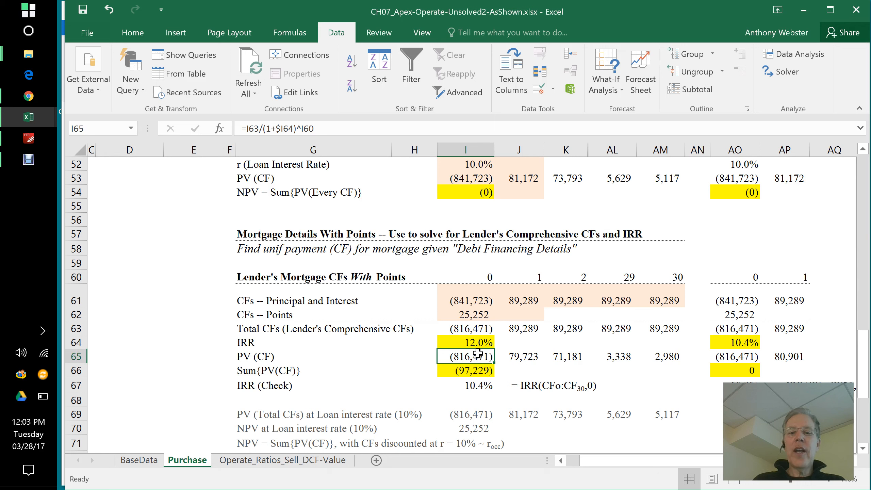
Step: Run Goal Seek to set the present value sum in I66 to 0 by changing the IRR in I64, and accept the solution
{"action": "left_click", "coordinate": [472, 371]}
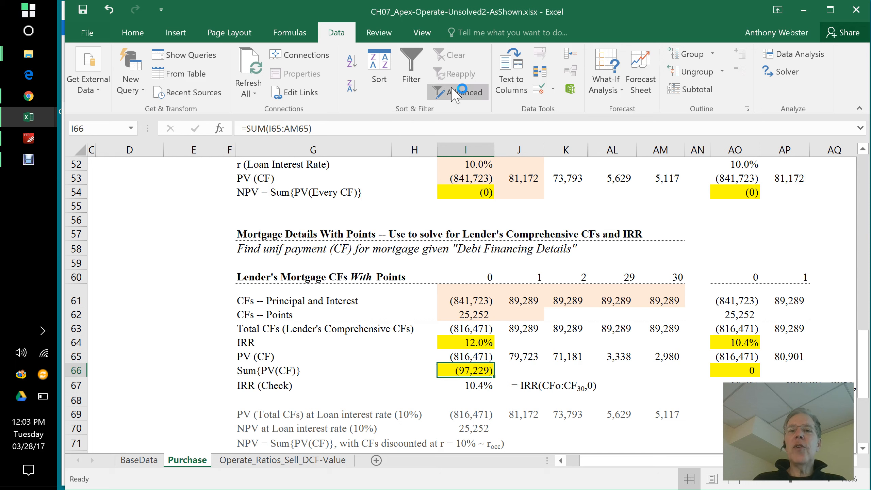
{"action": "left_click", "coordinate": [605, 84]}
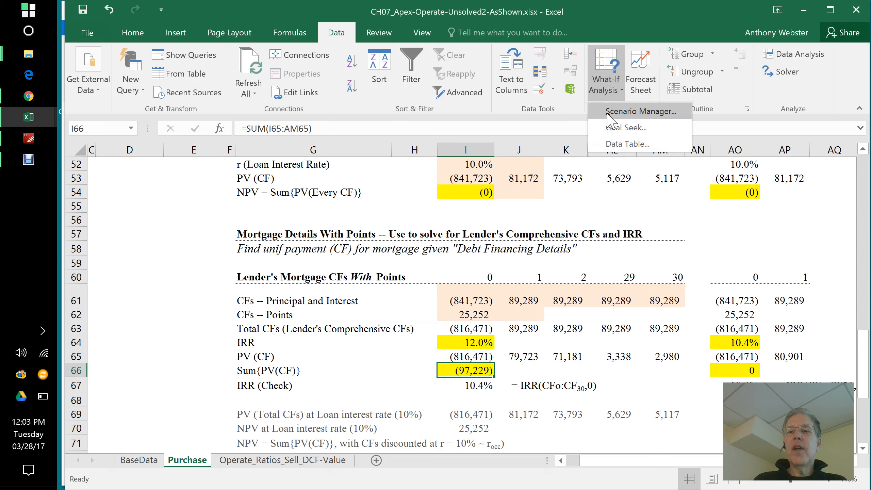
{"action": "left_click", "coordinate": [615, 127]}
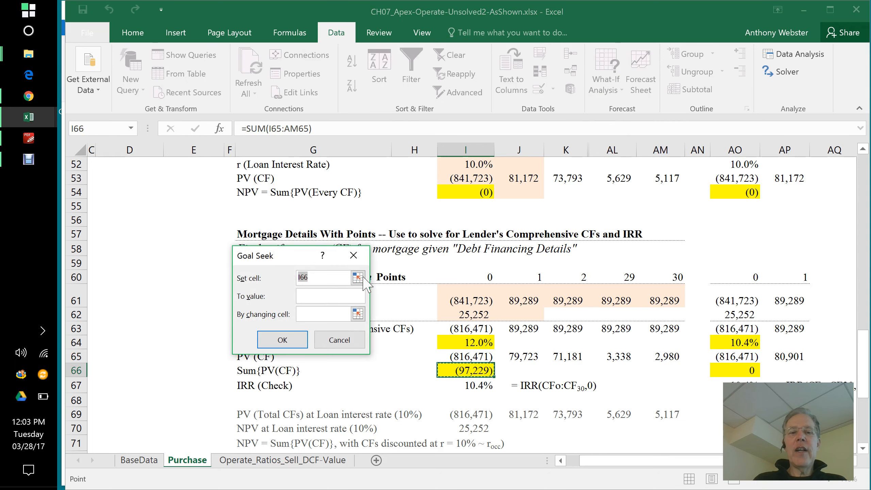
{"action": "left_click", "coordinate": [324, 295]}
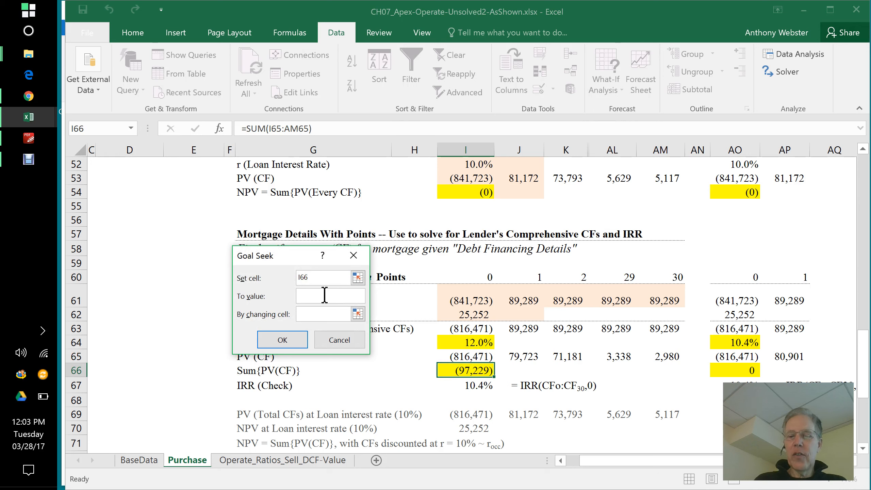
{"action": "type", "text": "0"}
{"action": "left_click", "coordinate": [319, 314]}
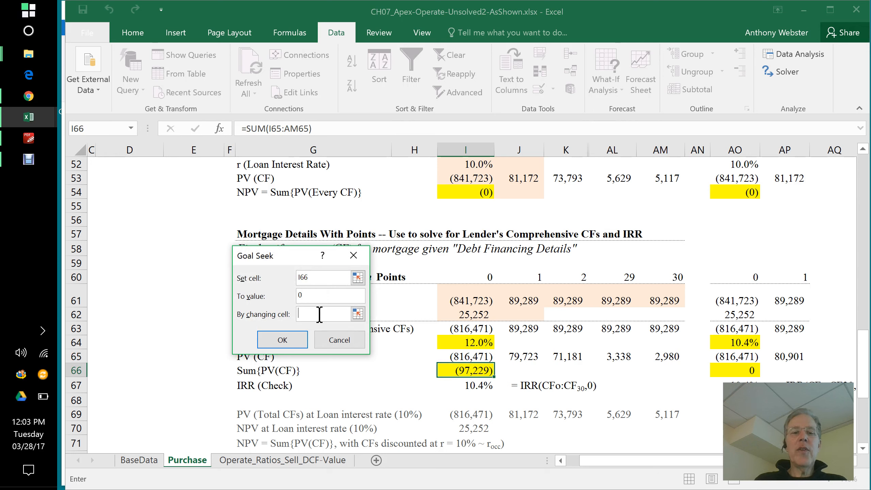
{"action": "left_click", "coordinate": [475, 343]}
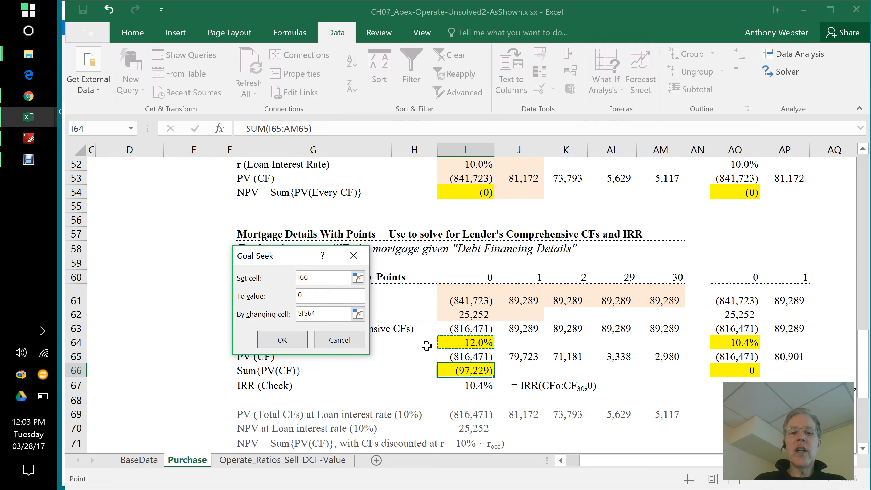
{"action": "left_click", "coordinate": [283, 340]}
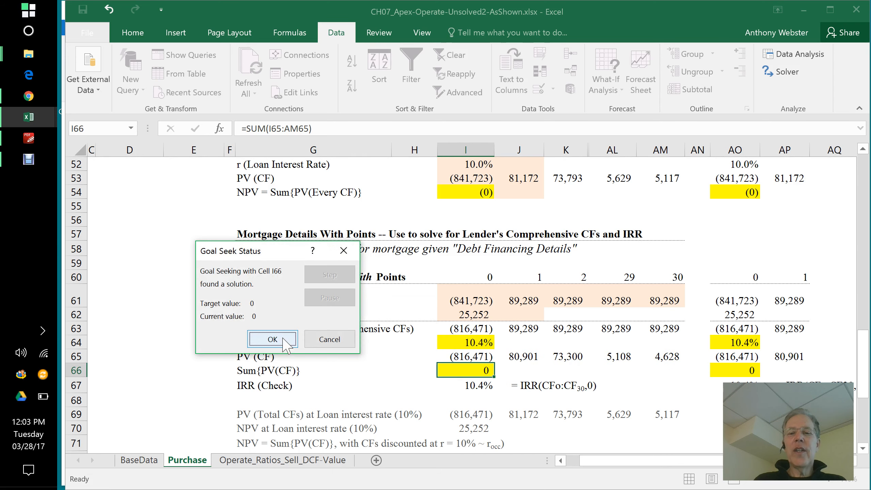
{"action": "left_click", "coordinate": [283, 340]}
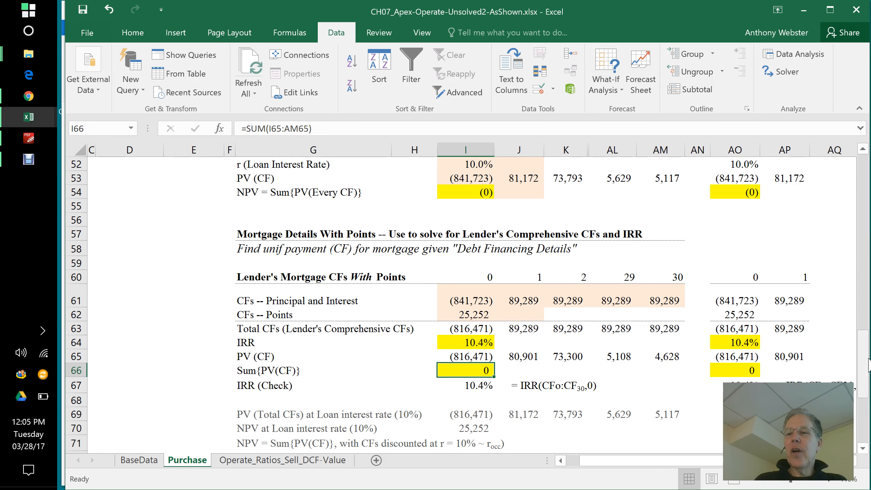
Step: Link the EOY 0 end-of-period loan principal in I79 of Equity's loan amortization table to the mortgage amount with =E29
{"action": "left_click_drag", "start_coordinate": [866, 364], "coordinate": [869, 434]}
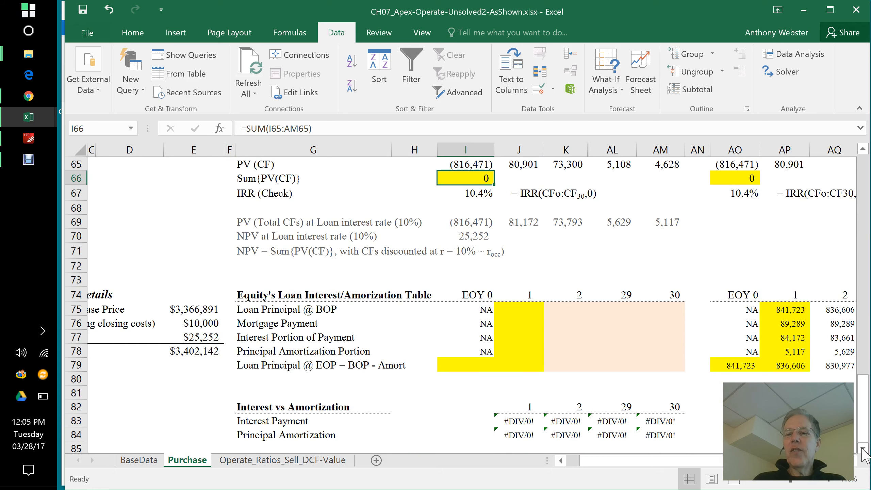
{"action": "left_click", "coordinate": [862, 448]}
{"action": "left_click", "coordinate": [861, 448]}
{"action": "left_click", "coordinate": [862, 448]}
{"action": "left_click", "coordinate": [861, 448]}
{"action": "left_click", "coordinate": [861, 448]}
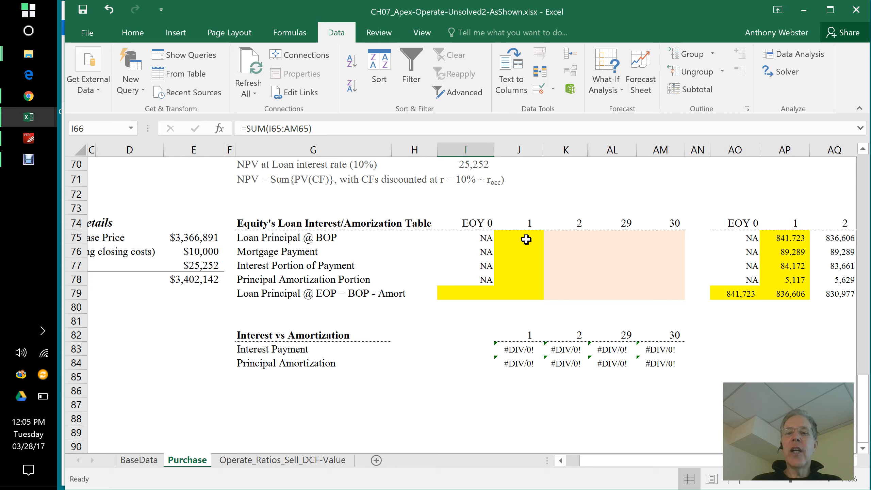
{"action": "left_click", "coordinate": [478, 290]}
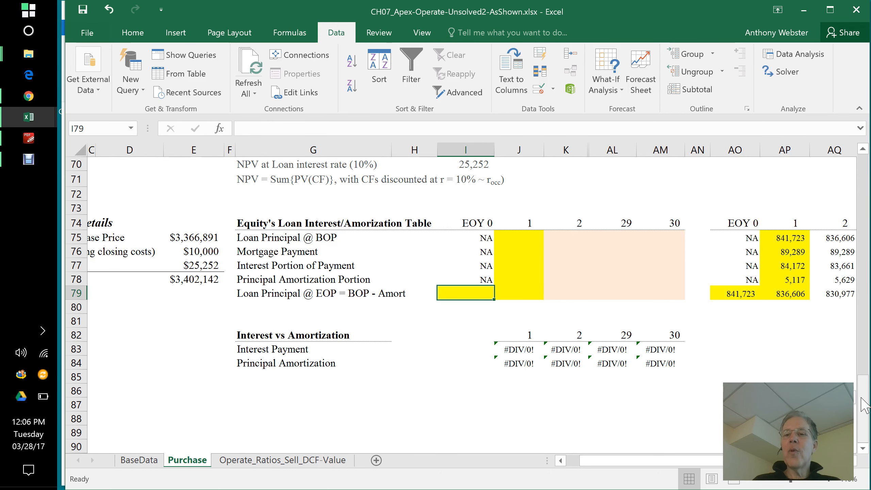
{"action": "scroll", "coordinate": [864, 396], "scroll_direction": "up", "scroll_amount": 1}
{"action": "left_click_drag", "start_coordinate": [862, 398], "coordinate": [863, 392]}
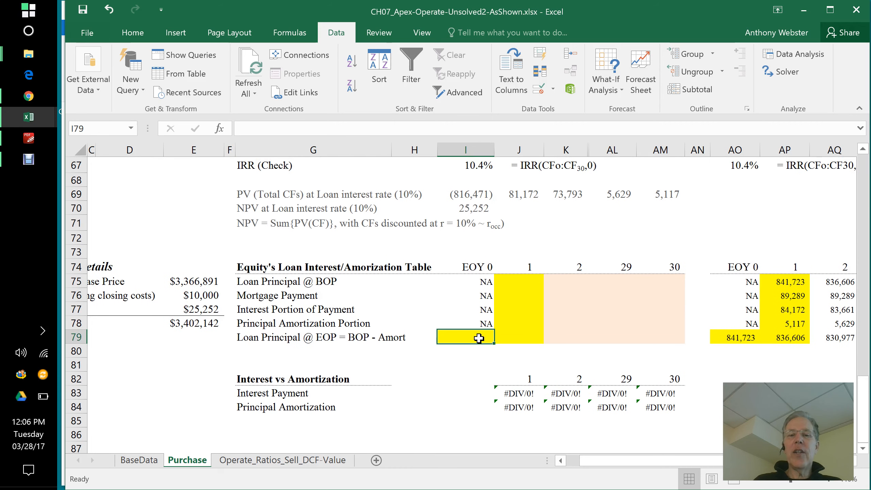
{"action": "type", "text": "="}
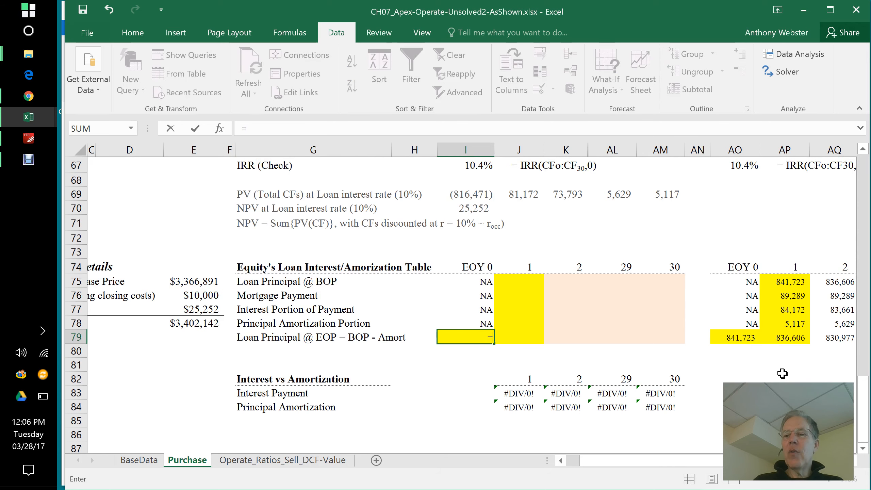
{"action": "scroll", "coordinate": [864, 398], "scroll_direction": "up", "scroll_amount": 1}
{"action": "scroll", "coordinate": [863, 398], "scroll_direction": "up", "scroll_amount": 7}
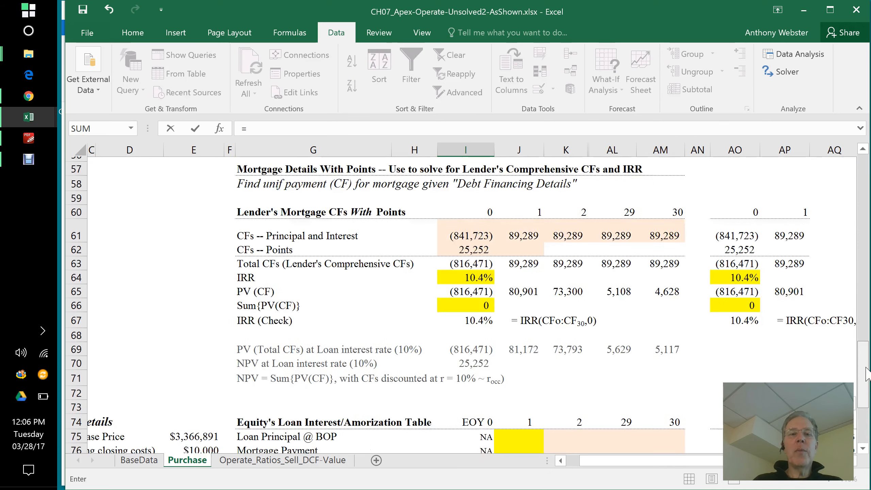
{"action": "scroll", "coordinate": [463, 305], "scroll_direction": "up", "scroll_amount": 5}
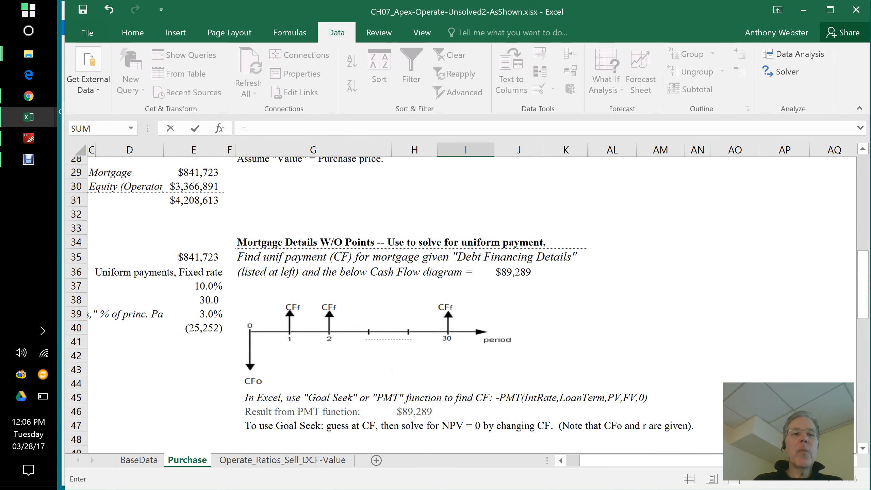
{"action": "scroll", "coordinate": [512, 173], "scroll_direction": "down", "scroll_amount": 1}
{"action": "left_click", "coordinate": [199, 166]}
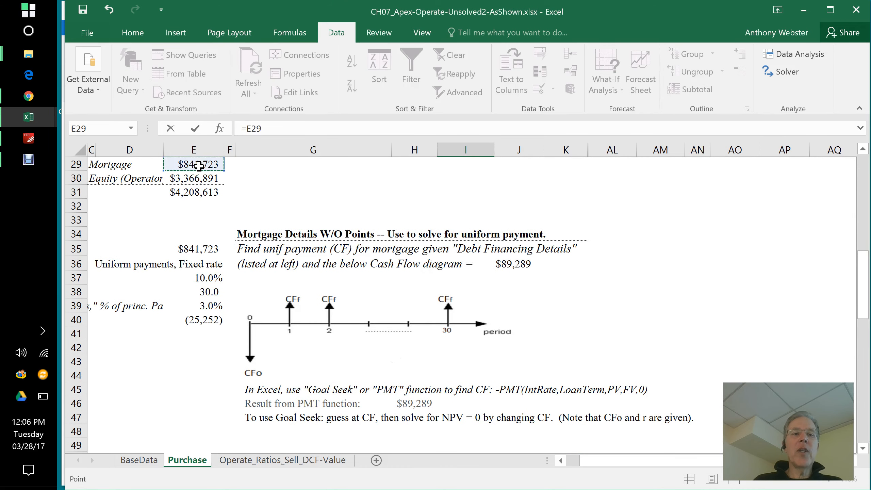
{"action": "key", "text": "Return"}
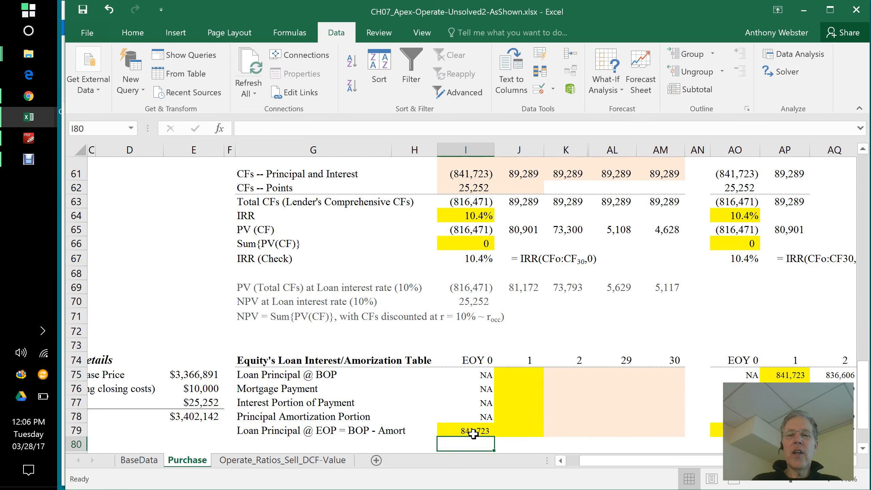
Step: Link the year 1 beginning loan principal in J75 to the prior end-of-period principal with =I79
{"action": "left_click", "coordinate": [519, 376]}
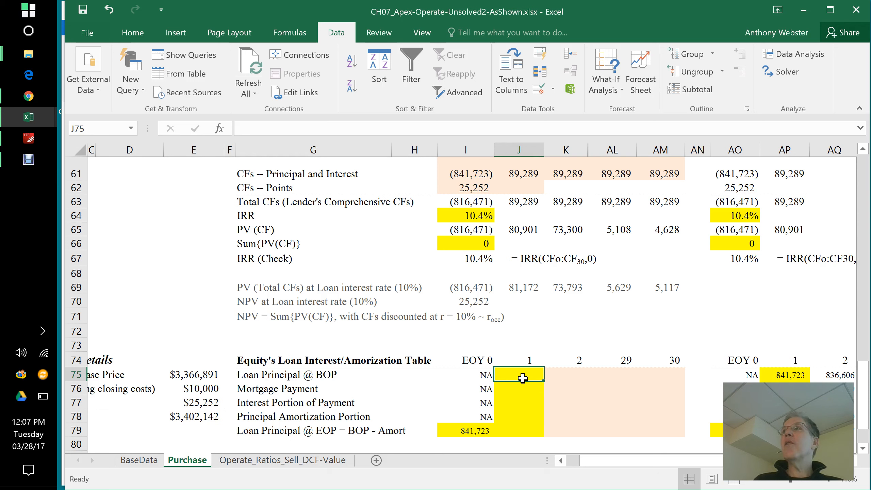
{"action": "type", "text": "="}
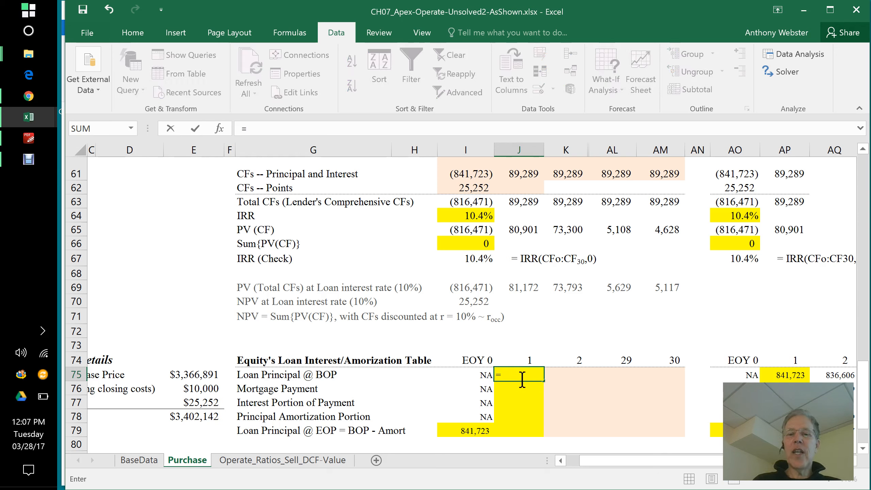
{"action": "left_click", "coordinate": [477, 430]}
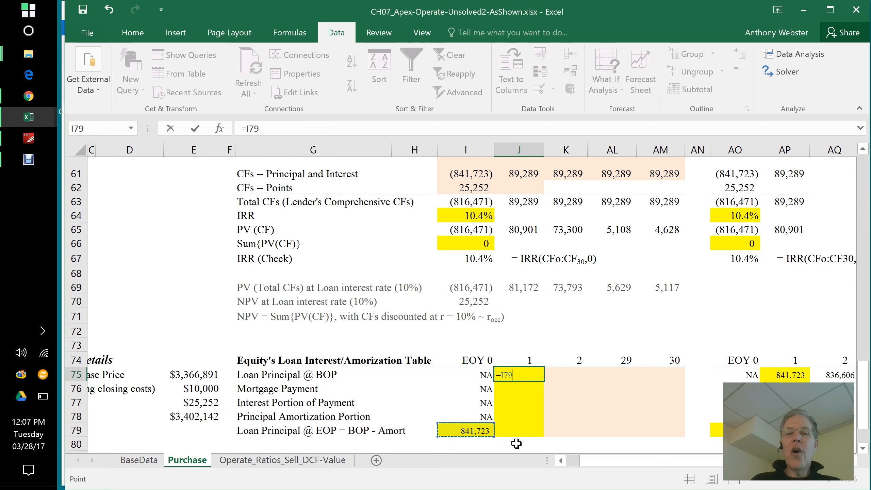
{"action": "key", "text": "Return"}
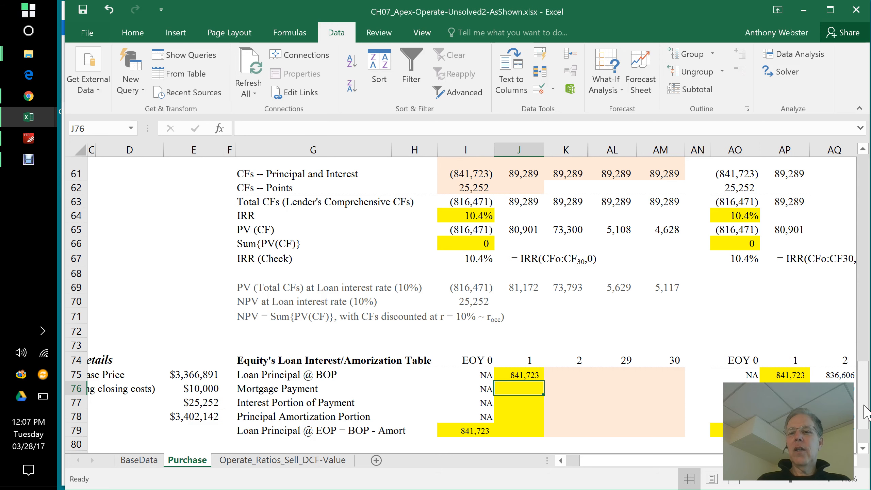
Step: Link the year 1 mortgage payment in J76 to the solved uniform payment with =J51
{"action": "left_click_drag", "start_coordinate": [866, 411], "coordinate": [866, 404]}
{"action": "scroll", "coordinate": [867, 394], "scroll_direction": "up", "scroll_amount": 2}
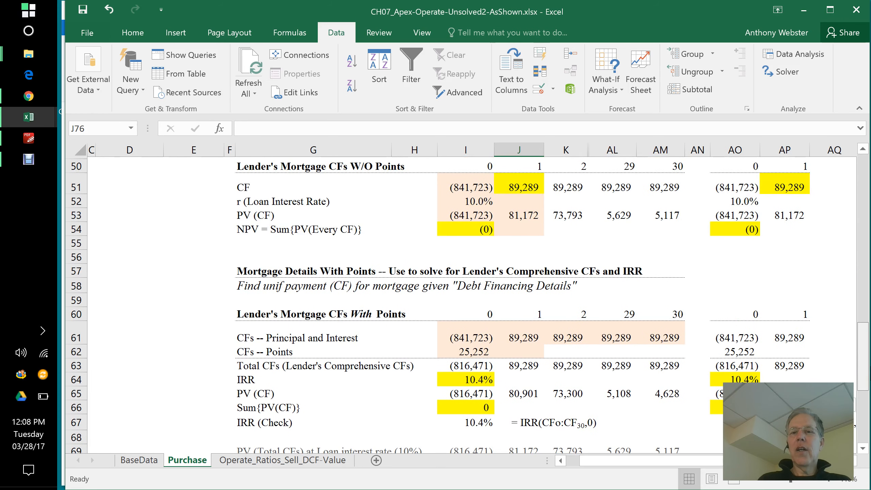
{"action": "scroll", "coordinate": [470, 305], "scroll_direction": "down", "scroll_amount": 3}
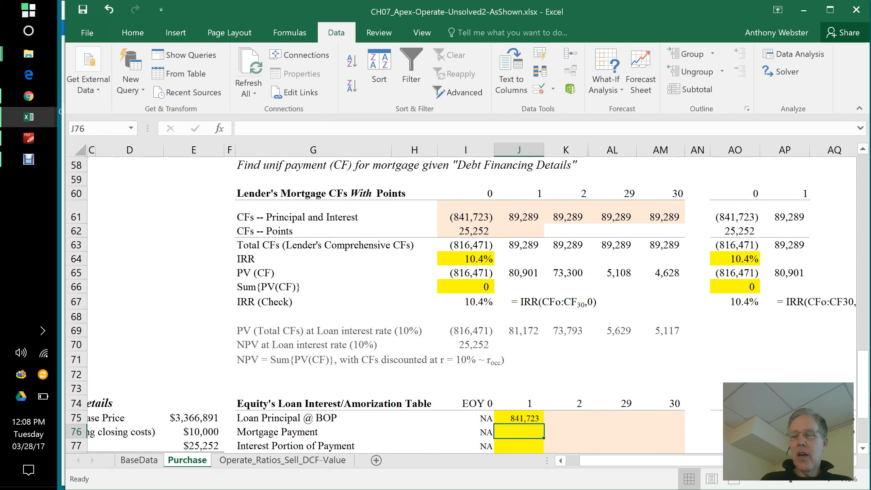
{"action": "type", "text": "="}
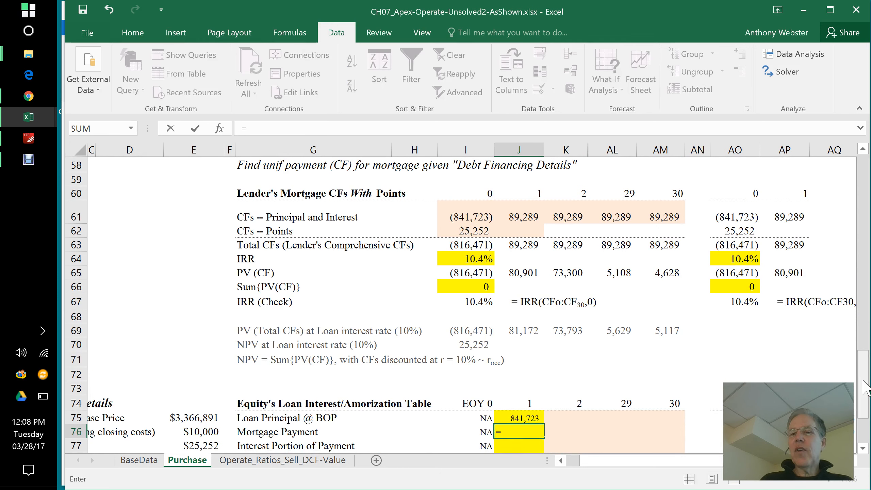
{"action": "scroll", "coordinate": [839, 323], "scroll_direction": "up", "scroll_amount": 5}
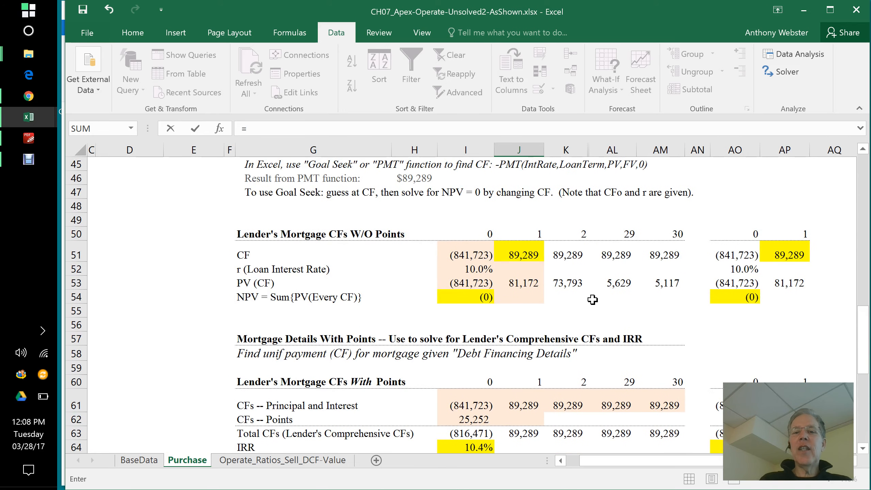
{"action": "left_click", "coordinate": [524, 255]}
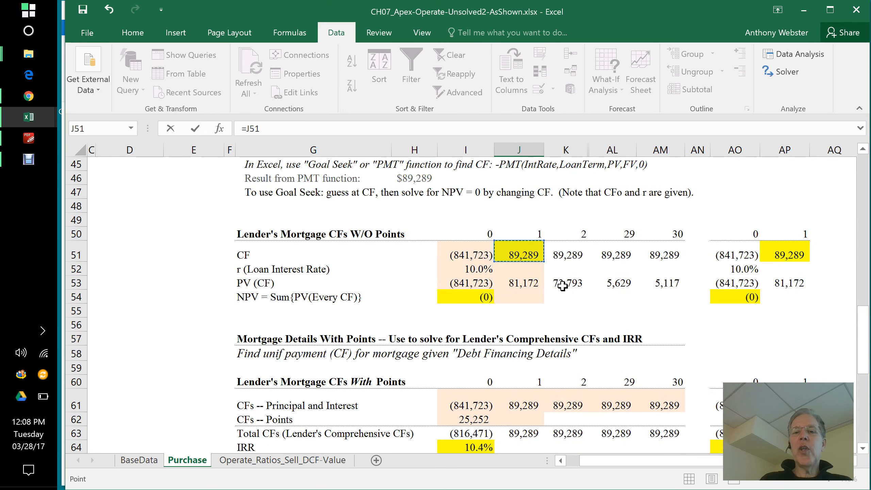
{"action": "key", "text": "Return"}
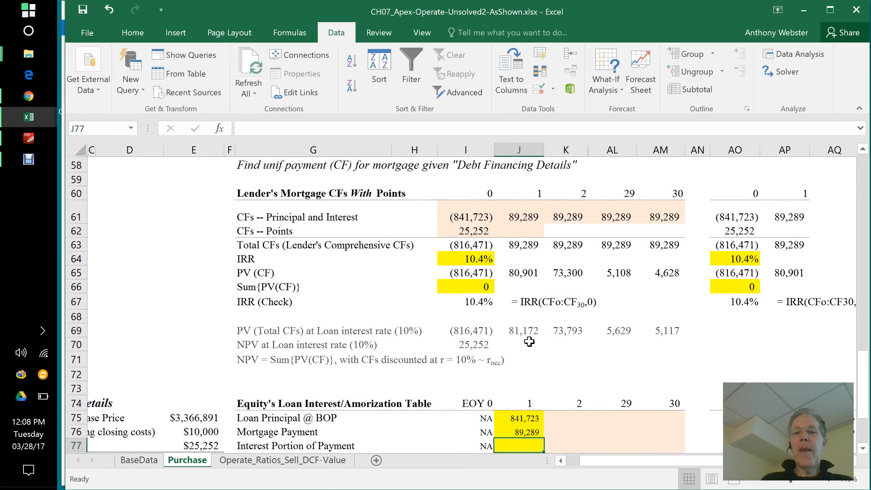
Step: Calculate the year 1 interest portion of the payment in J77 with =IntRate*J75, using the loan interest rate in E37
{"action": "left_click_drag", "start_coordinate": [865, 374], "coordinate": [866, 394]}
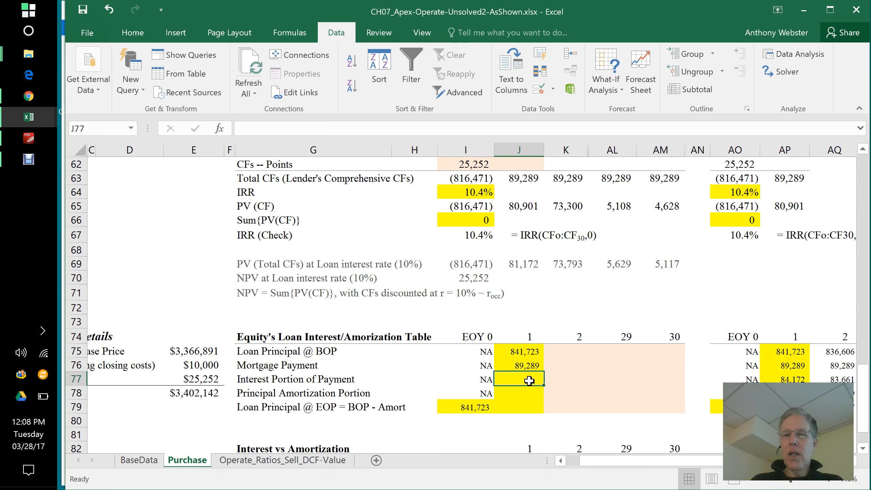
{"action": "type", "text": "="}
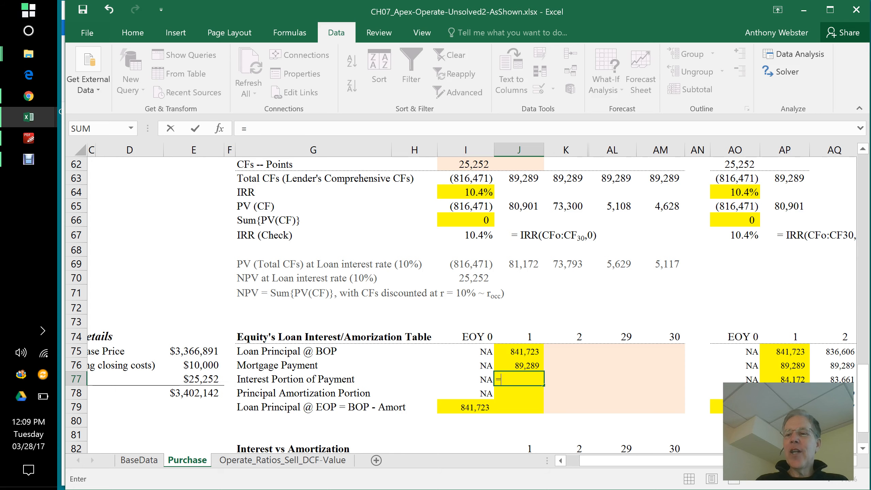
{"action": "left_click_drag", "start_coordinate": [861, 406], "coordinate": [862, 306]}
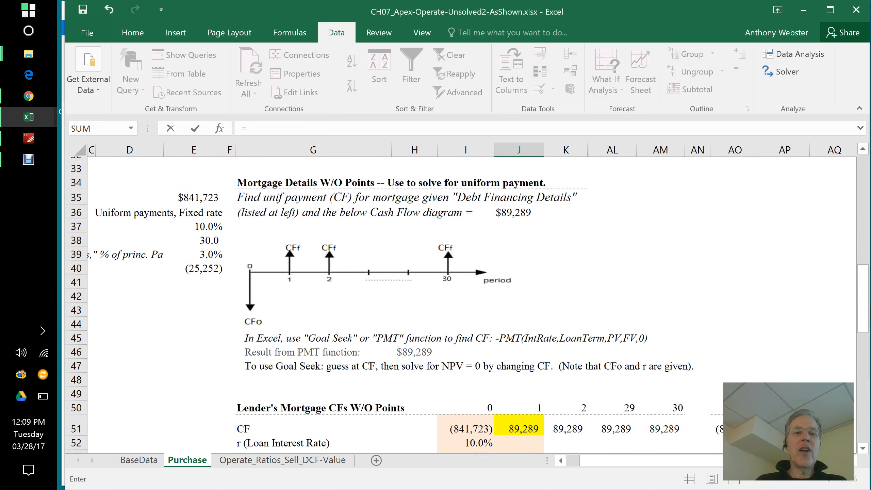
{"action": "left_click", "coordinate": [201, 222]}
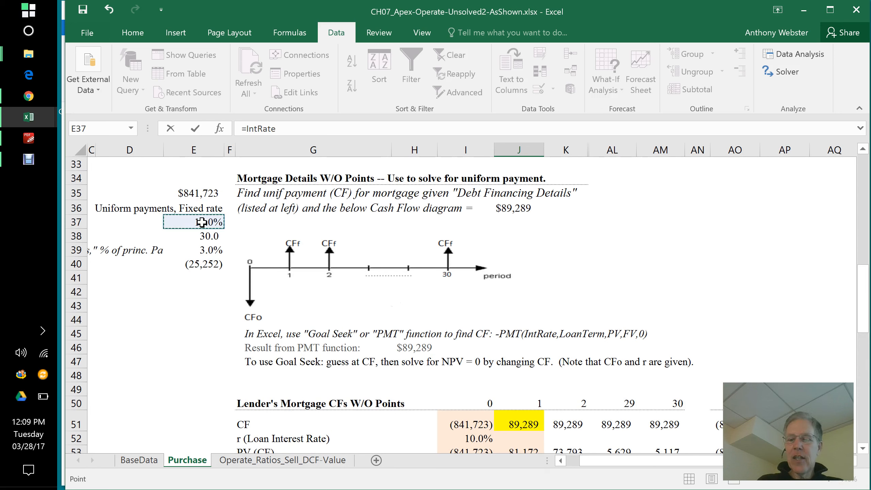
{"action": "type", "text": "*"}
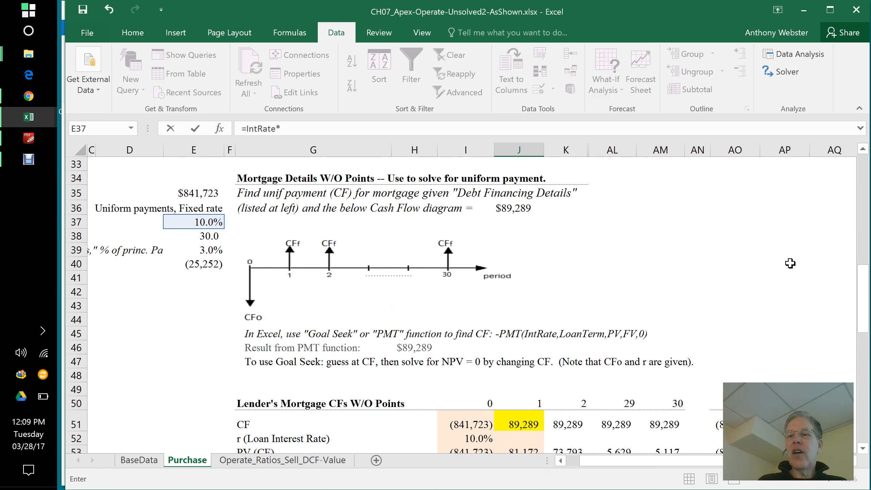
{"action": "left_click_drag", "start_coordinate": [864, 298], "coordinate": [866, 405]}
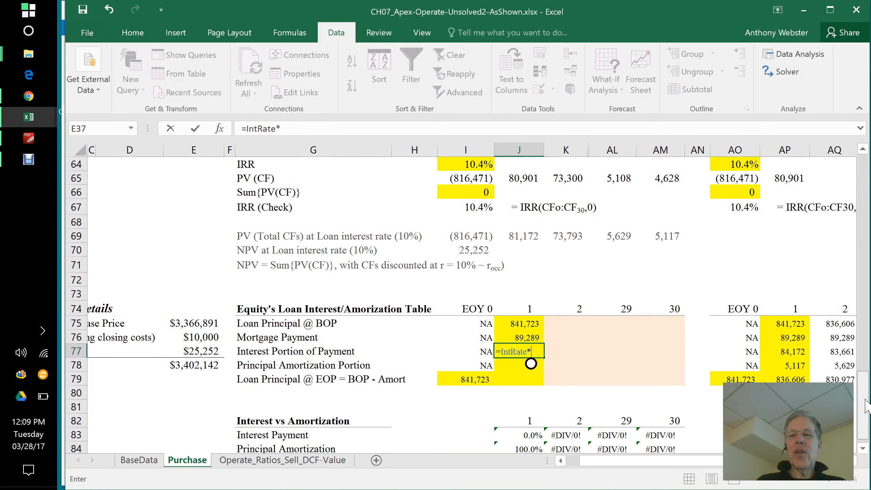
{"action": "left_click", "coordinate": [527, 323]}
{"action": "key", "text": "Return"}
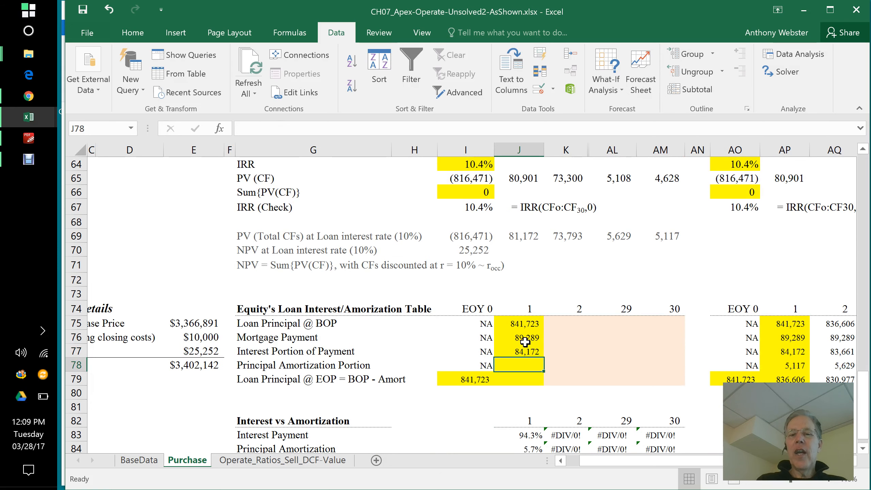
{"action": "left_click", "coordinate": [524, 352]}
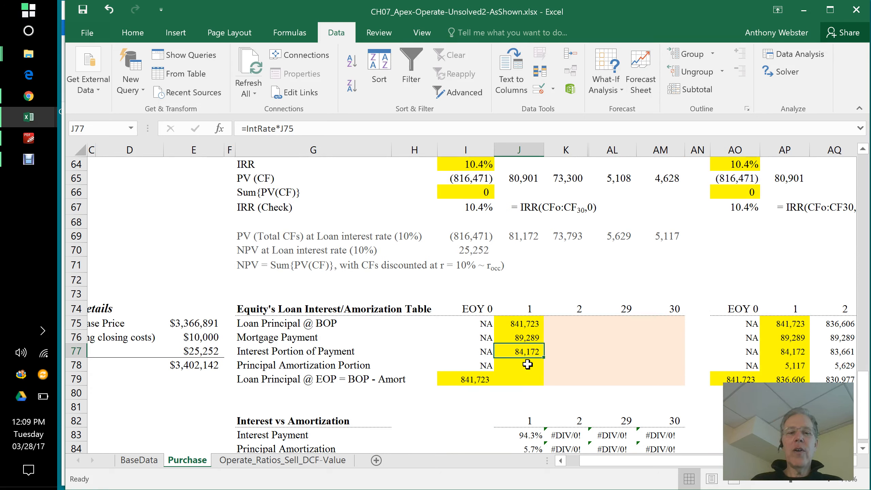
Step: Calculate the year 1 principal amortization portion in J78 as payment minus interest with =J76-J77
{"action": "left_click", "coordinate": [527, 364]}
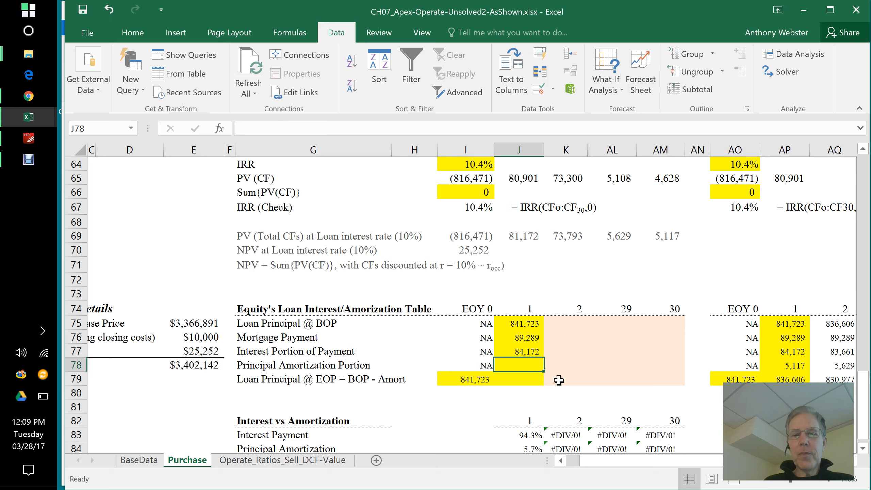
{"action": "type", "text": "="}
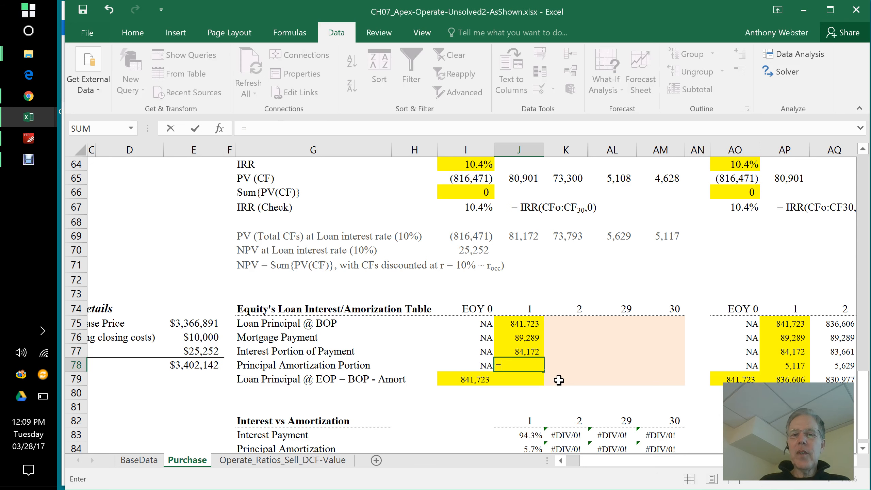
{"action": "left_click", "coordinate": [524, 338]}
{"action": "type", "text": "-"}
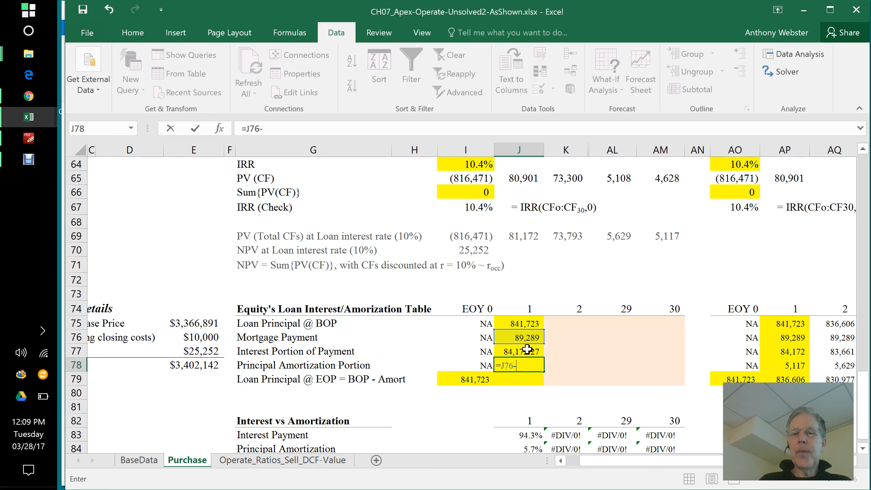
{"action": "left_click", "coordinate": [525, 351]}
{"action": "key", "text": "Return"}
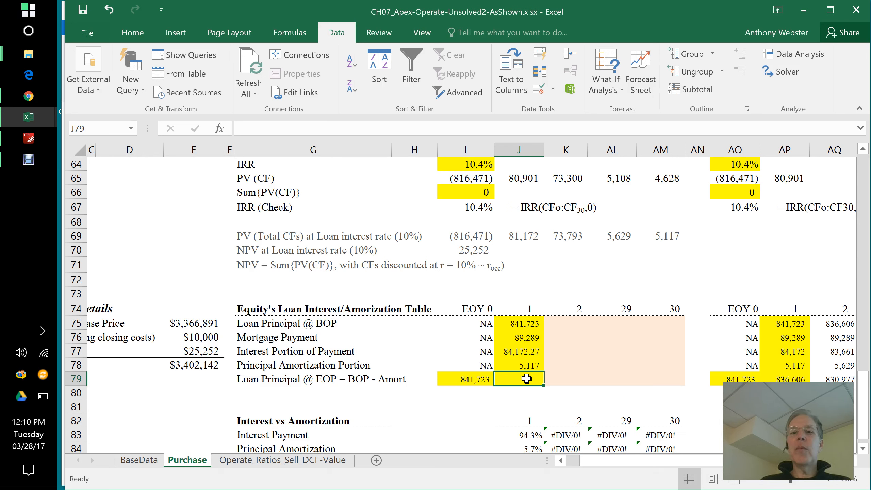
Step: Calculate the year 1 end-of-period loan principal in J79 with =J75-J78
{"action": "type", "text": "="}
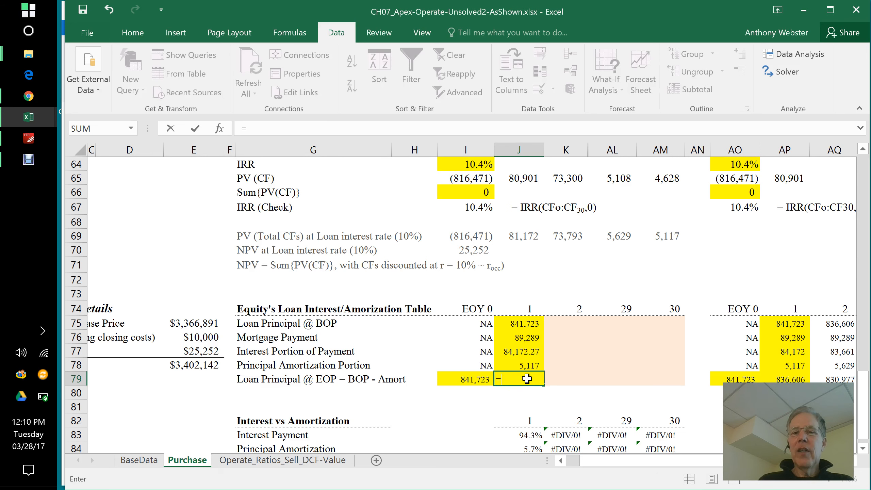
{"action": "left_click", "coordinate": [523, 324]}
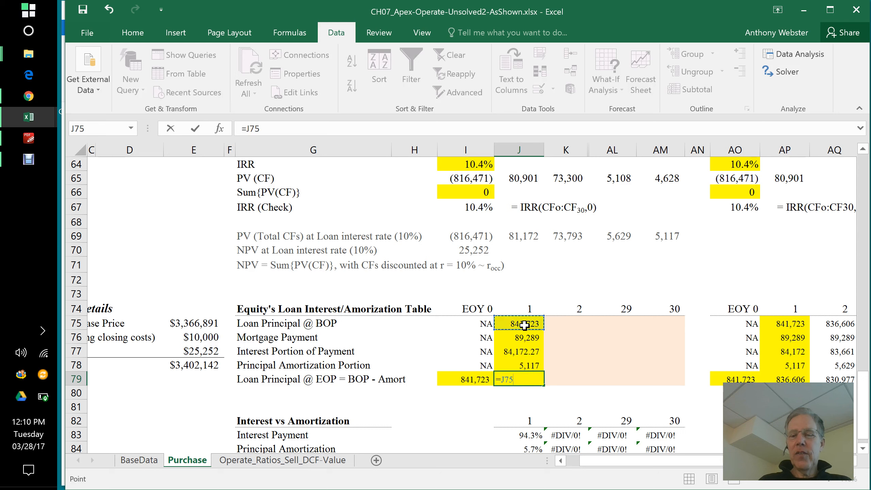
{"action": "type", "text": "-"}
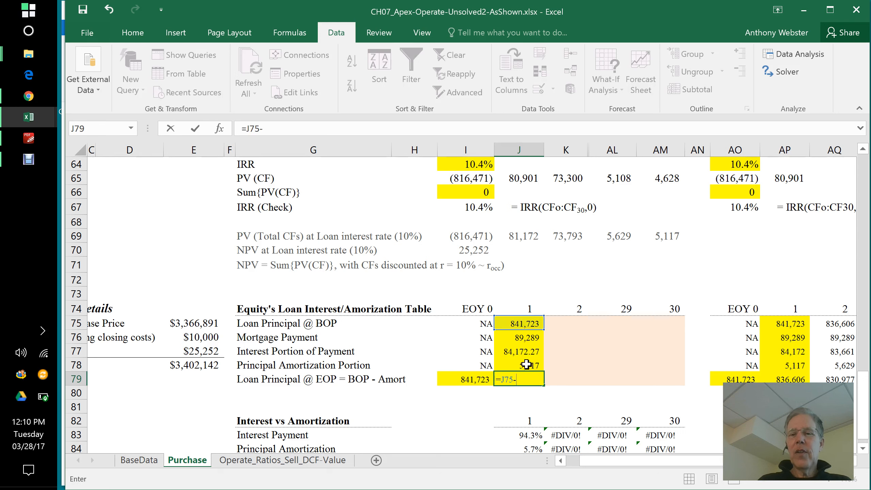
{"action": "left_click", "coordinate": [525, 366]}
{"action": "key", "text": "Return"}
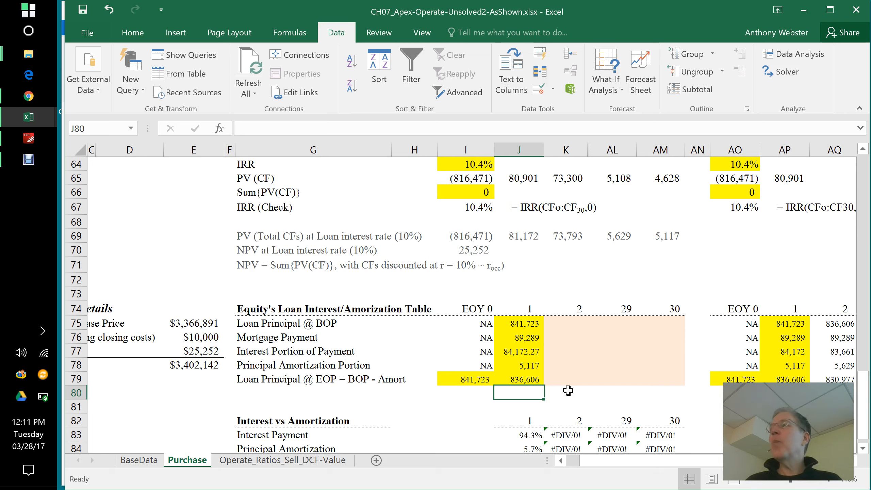
Step: Format the year 1 interest portion in J77 to show no decimal places
{"action": "left_click", "coordinate": [524, 353]}
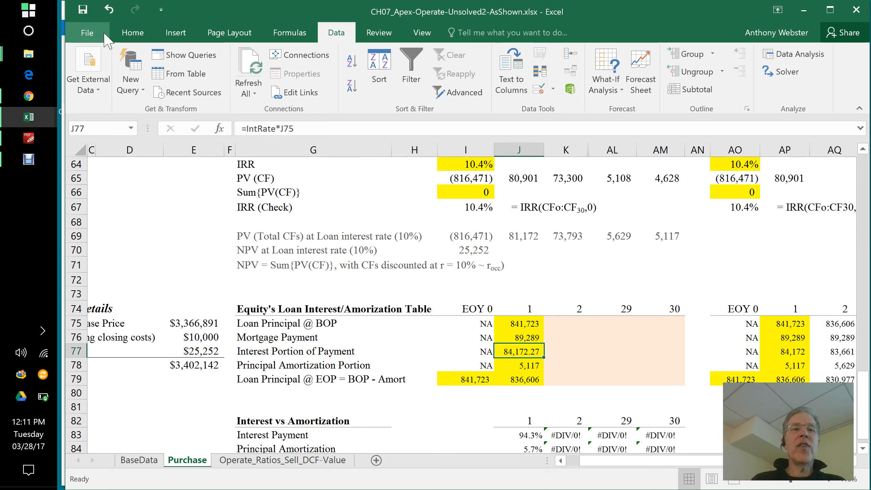
{"action": "left_click", "coordinate": [132, 34]}
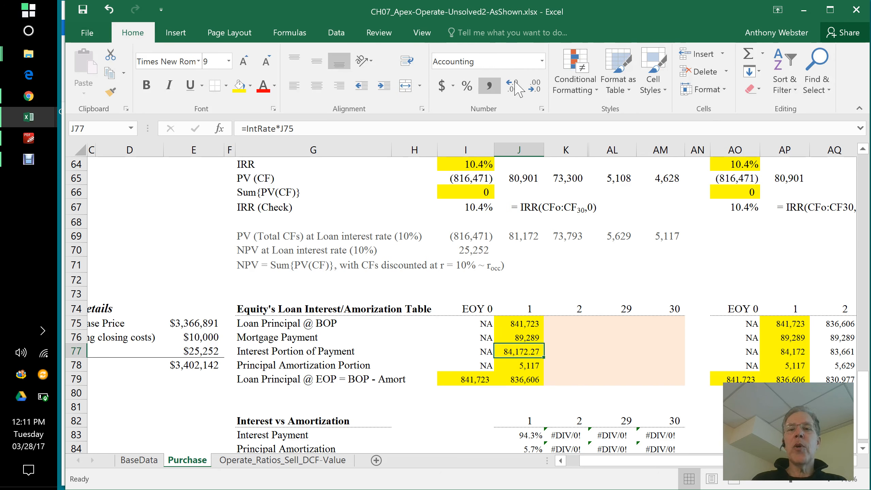
{"action": "left_click", "coordinate": [535, 90]}
{"action": "left_click", "coordinate": [535, 90]}
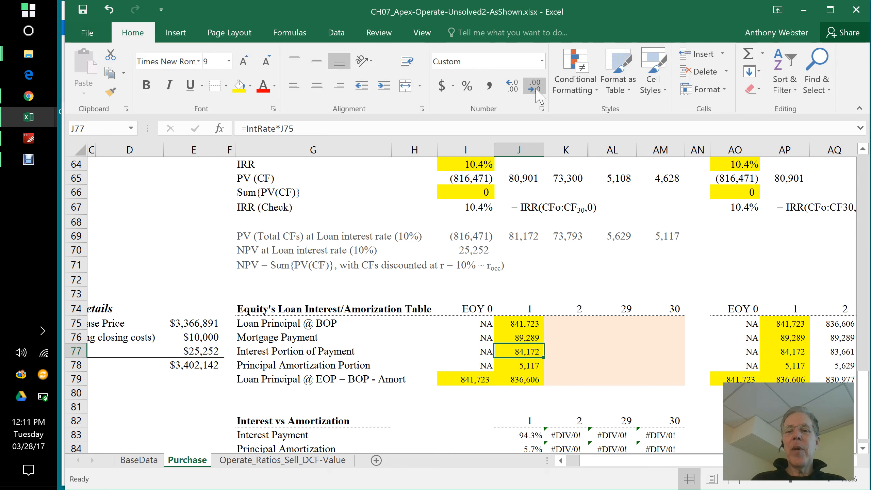
{"action": "left_click", "coordinate": [527, 392]}
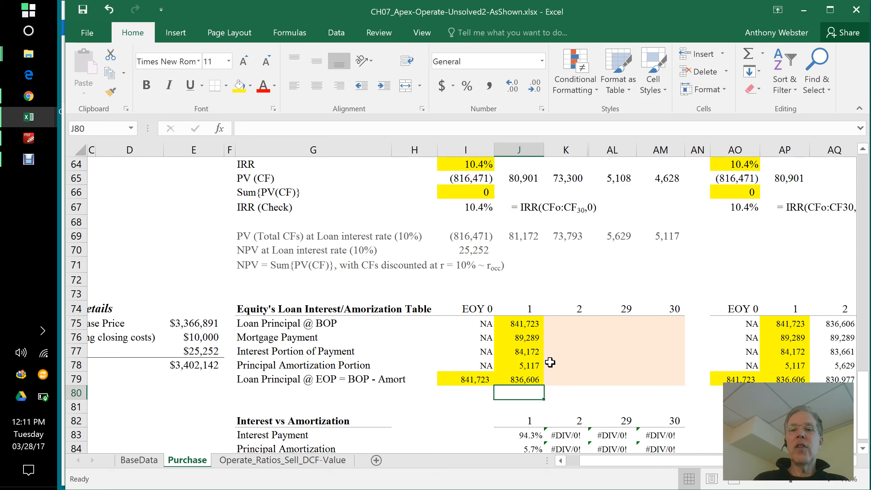
Step: Fill the year 1 amortization formulas in J75:J79 across through year 30 in column AM
{"action": "left_click", "coordinate": [530, 324]}
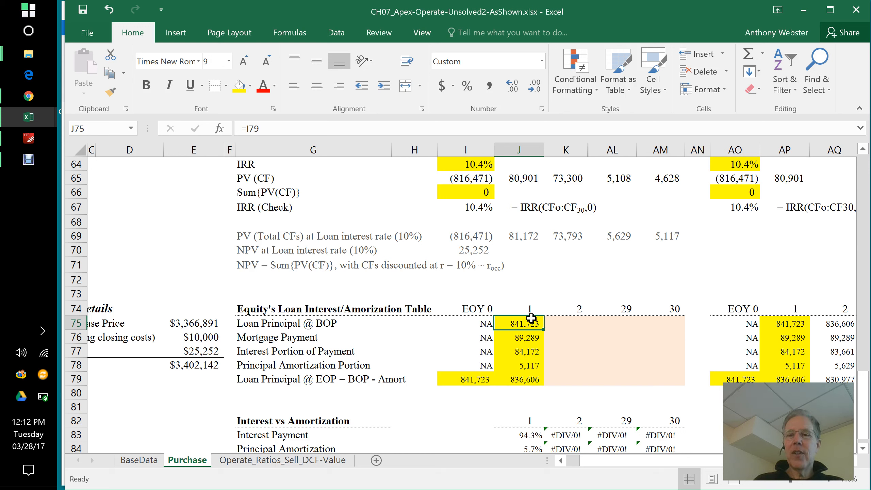
{"action": "left_click_drag", "start_coordinate": [530, 328], "coordinate": [684, 384]}
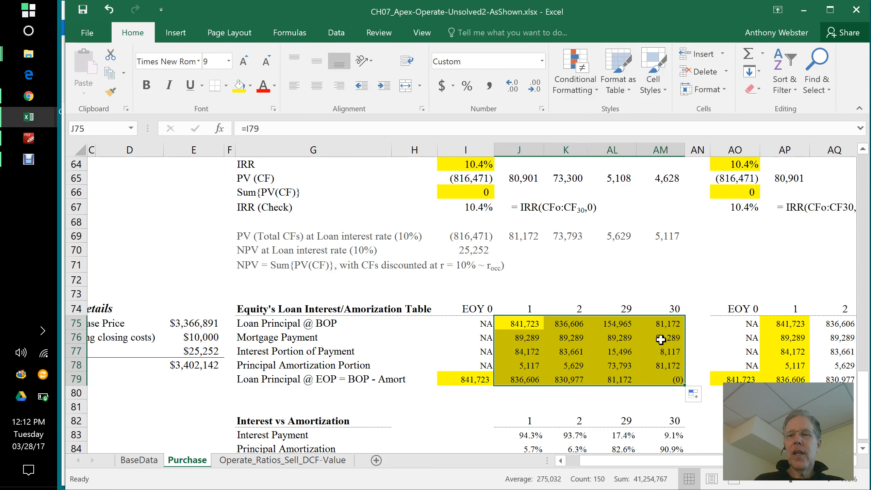
{"action": "left_click", "coordinate": [671, 378]}
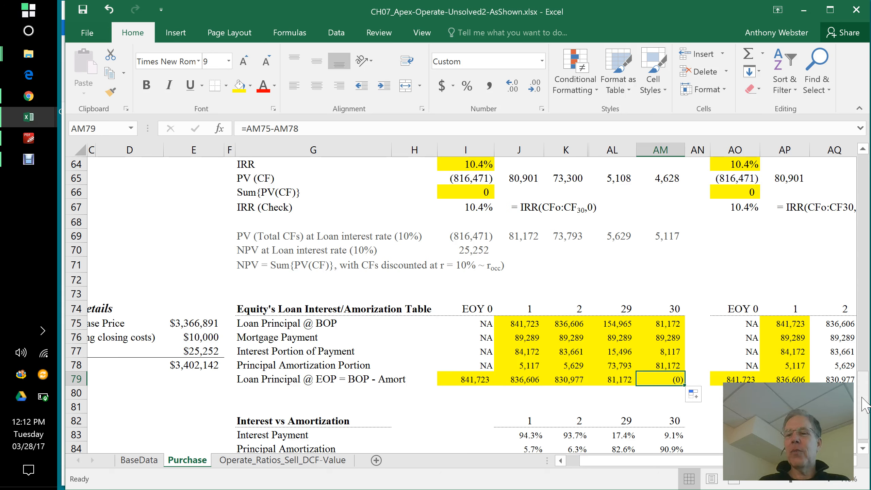
{"action": "scroll", "coordinate": [865, 403], "scroll_direction": "down", "scroll_amount": 1}
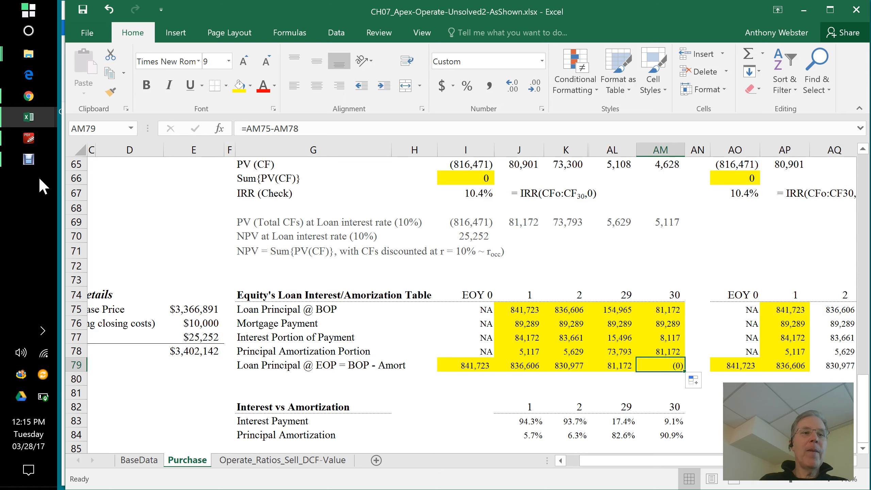
{"action": "left_click", "coordinate": [29, 159]}
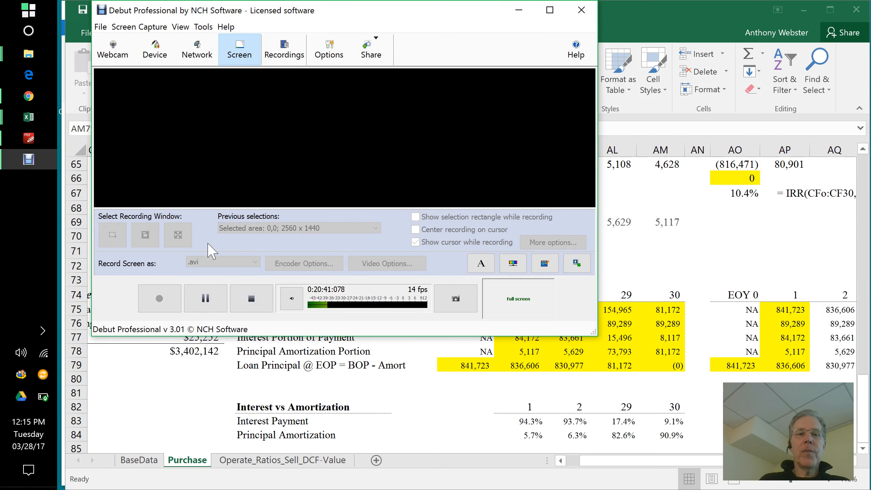